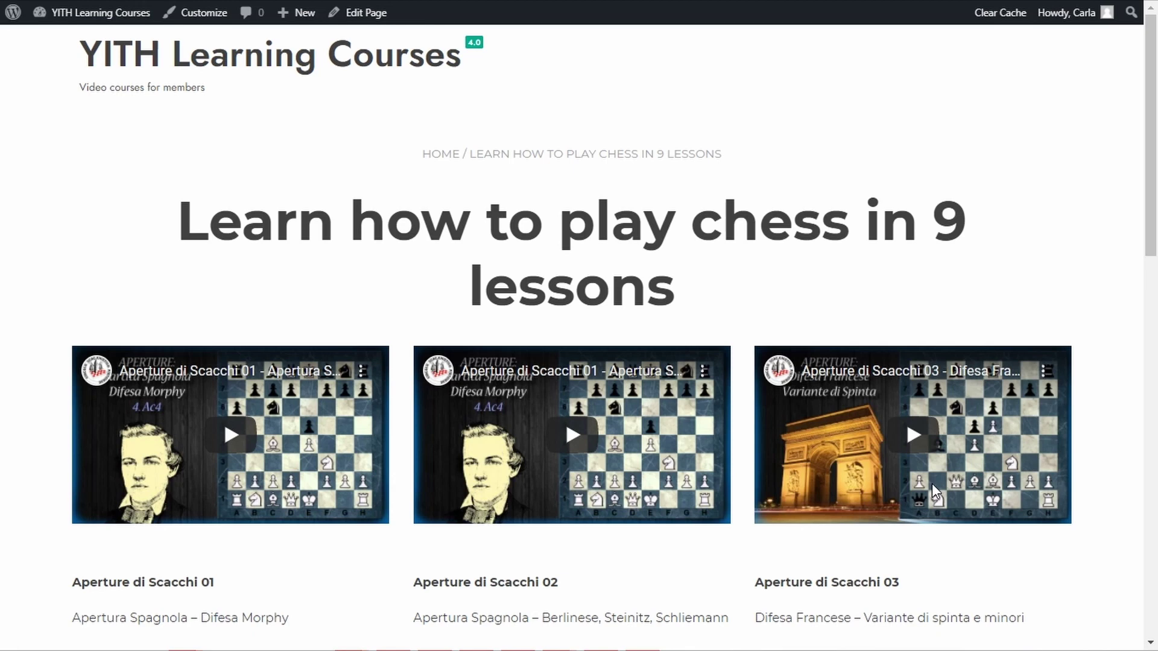
Step: Scroll down and back up through the Learn how to play chess page
scroll(895, 483, "down", 2)
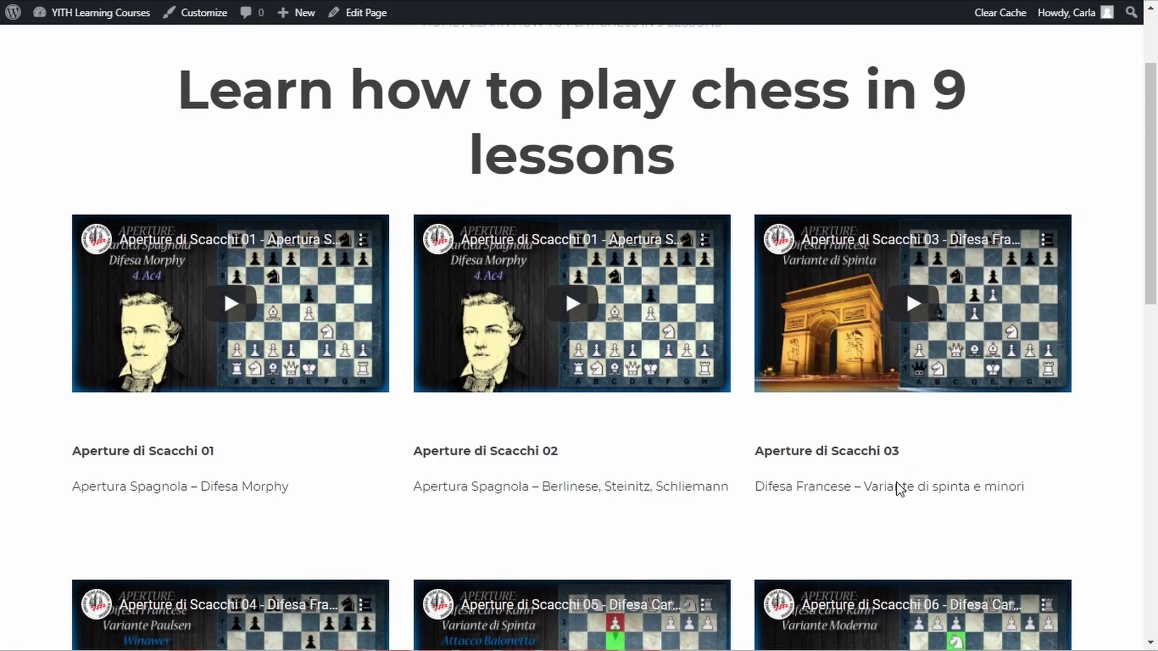
scroll(899, 488, "up", 2)
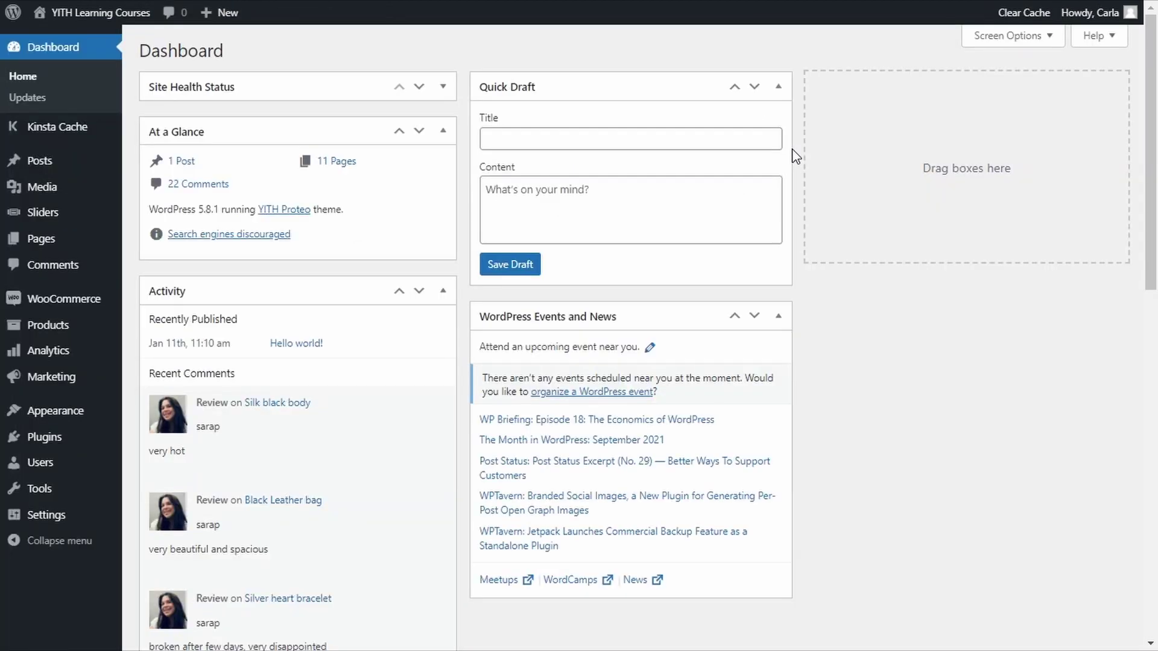
Step: Start a new product titled 'Video course' with a regular price of 199.00
mouse_move(87, 328)
left_click(155, 350)
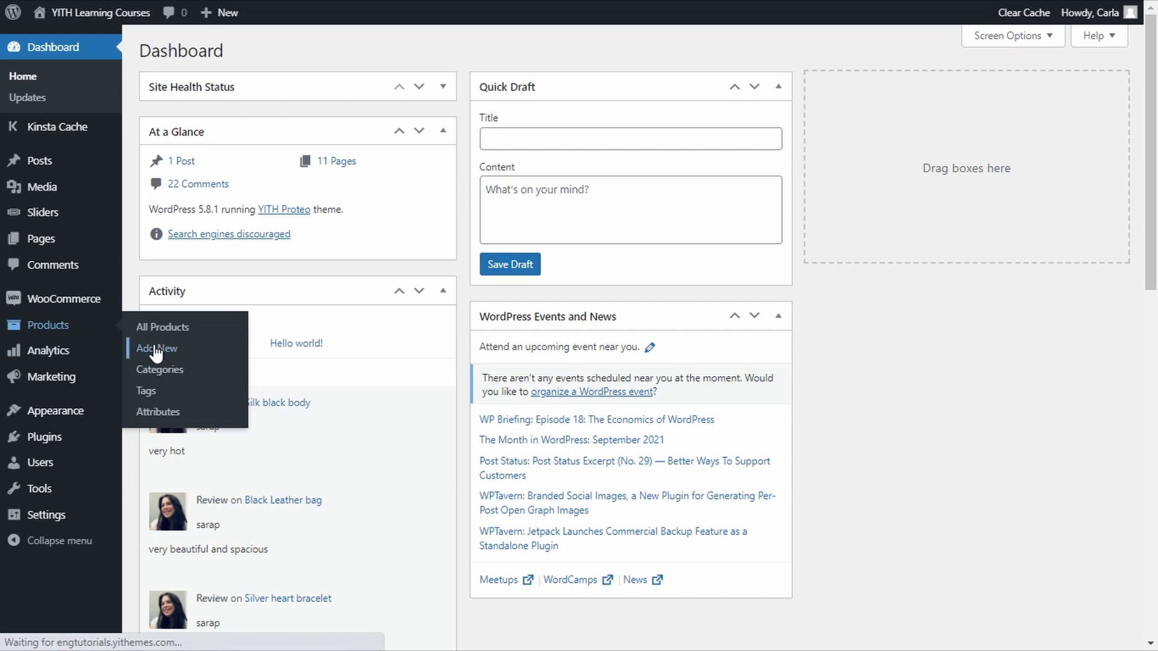
type("V")
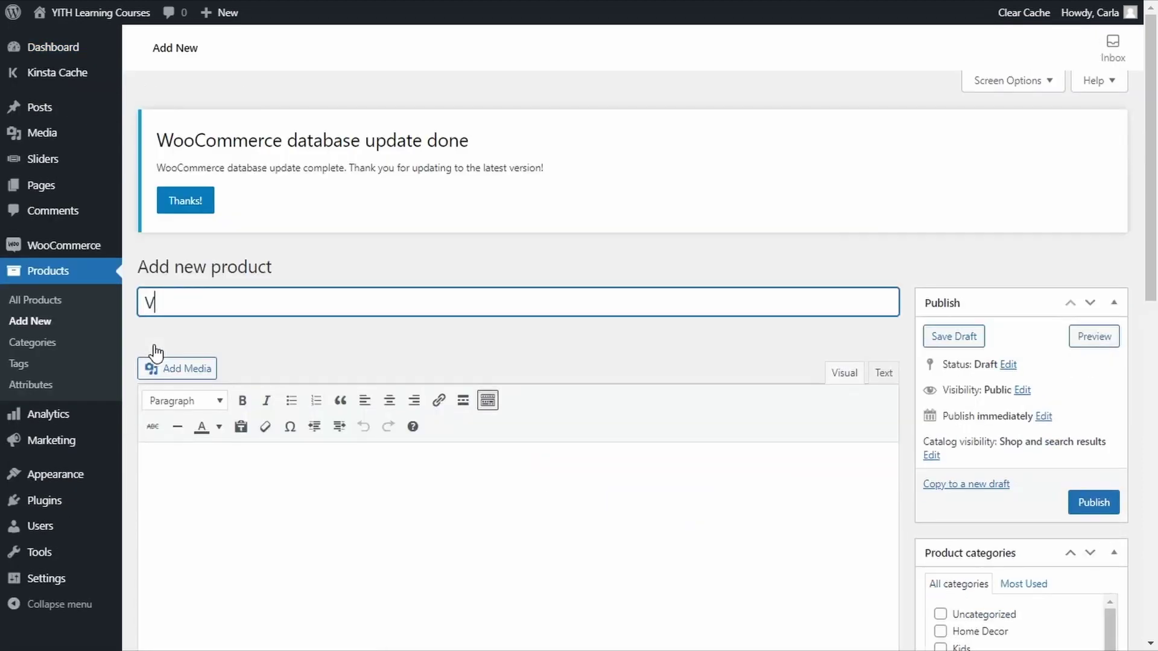
type("ideo course")
scroll(156, 350, "down", 8)
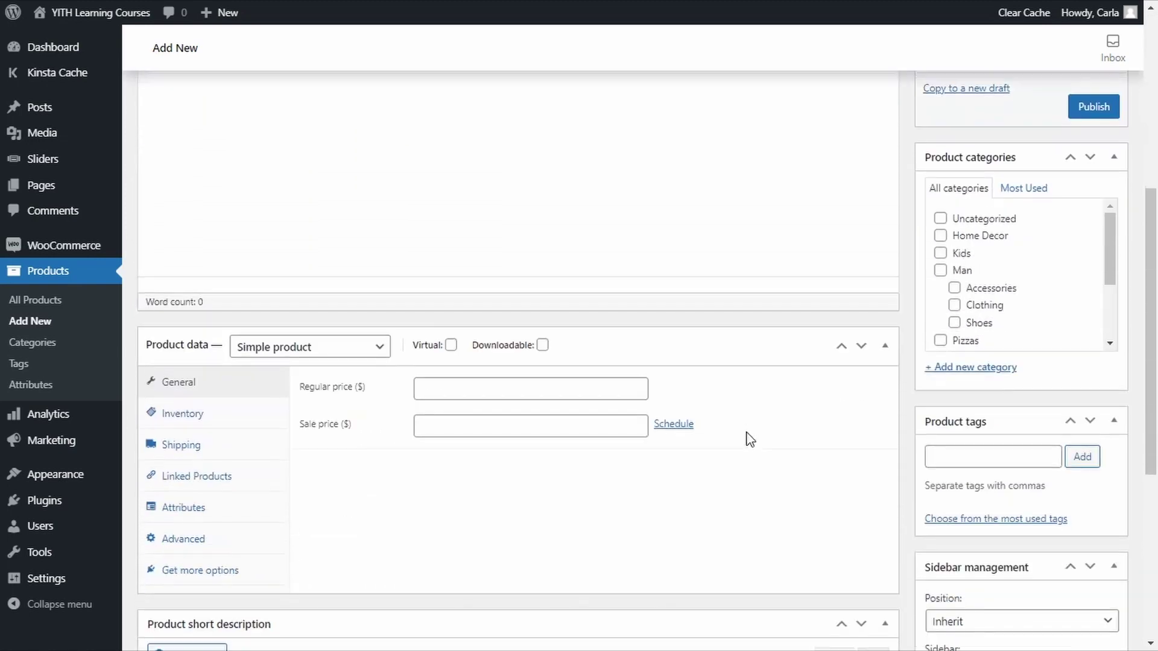
left_click(500, 332)
type("19")
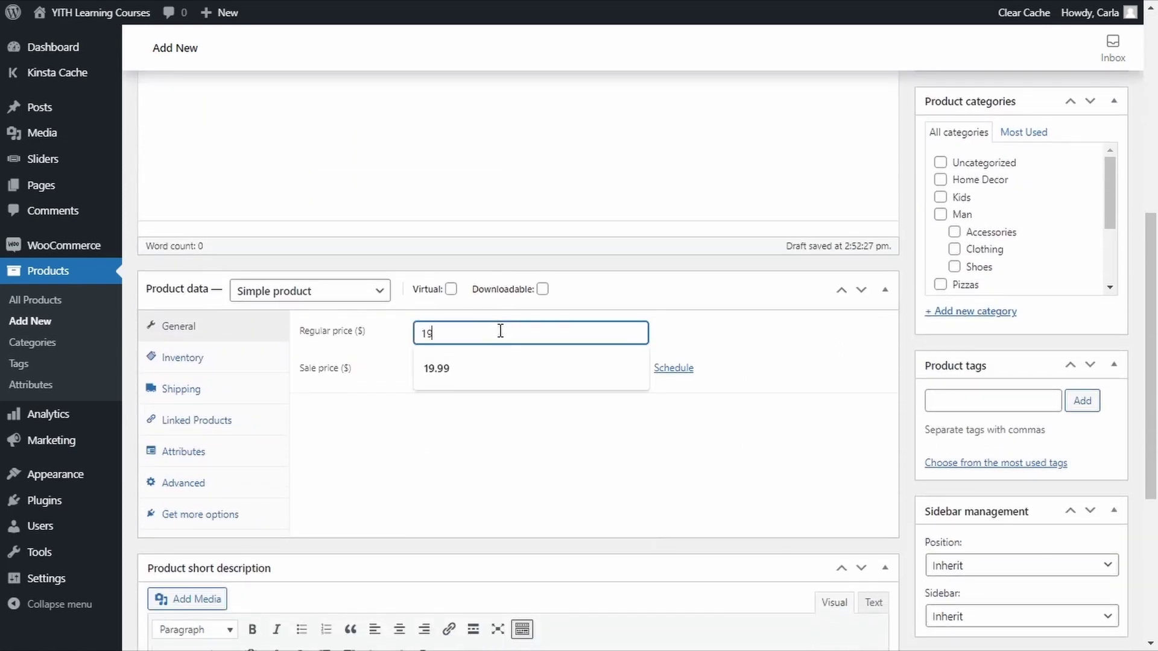
type("9.00")
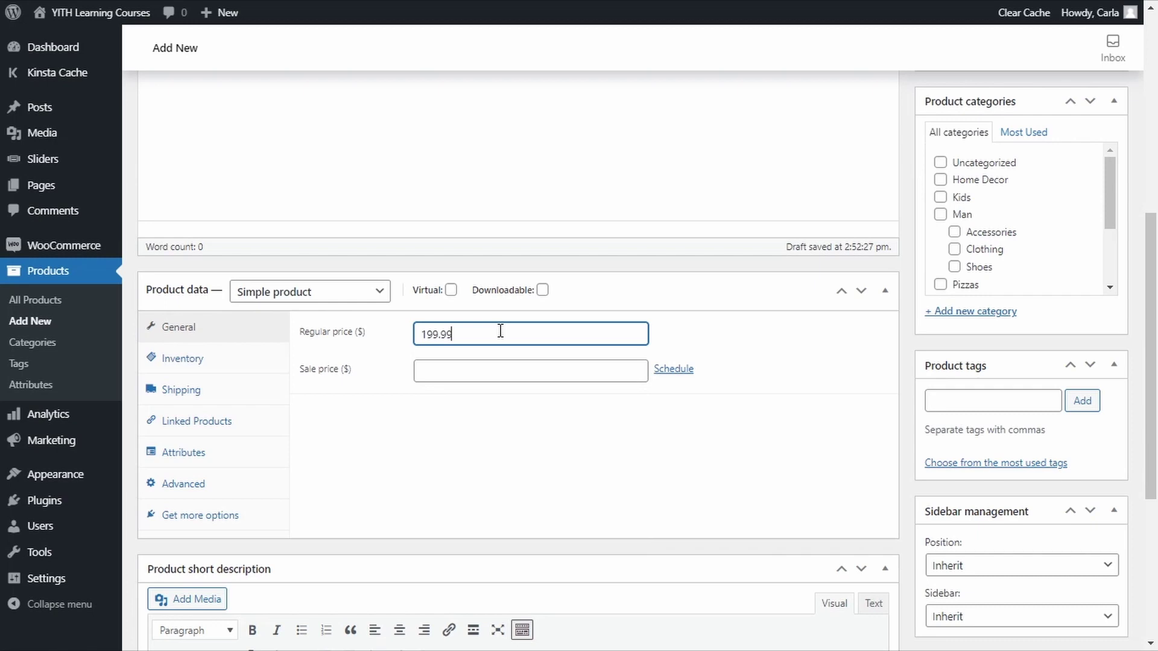
Step: Add the short description and chess picture as product image, then publish the product
scroll(535, 298, "down", 5)
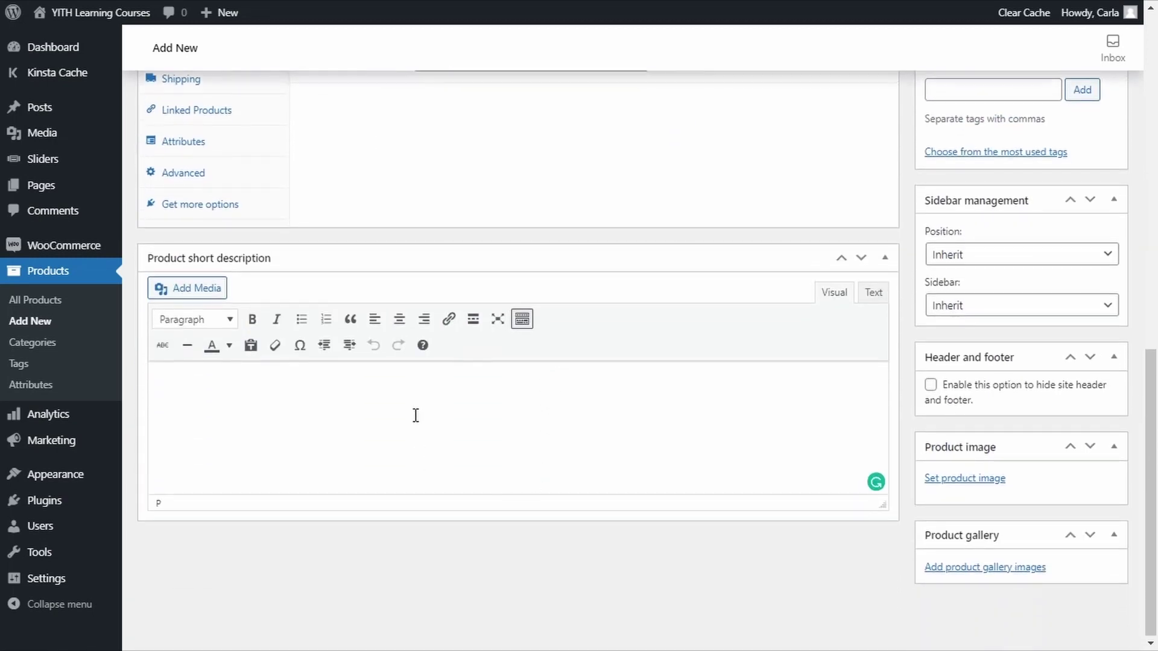
left_click(416, 411)
type("Learning the rules will only take you a couple of hours, mastering the game will take you a lifetime.")
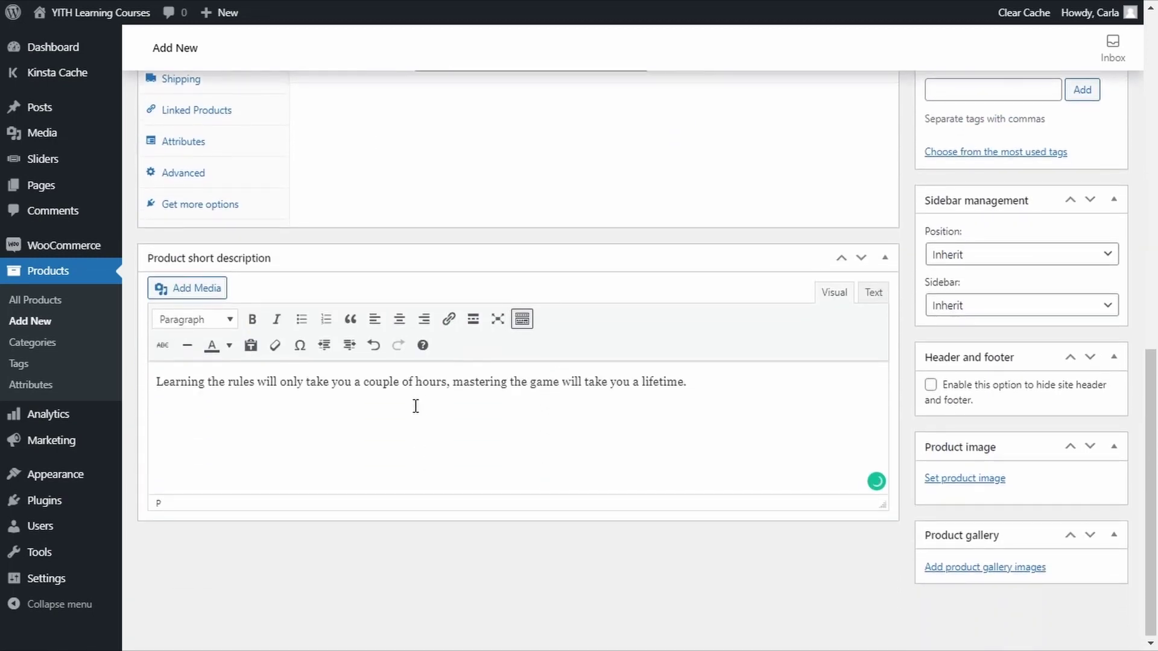
left_click(989, 483)
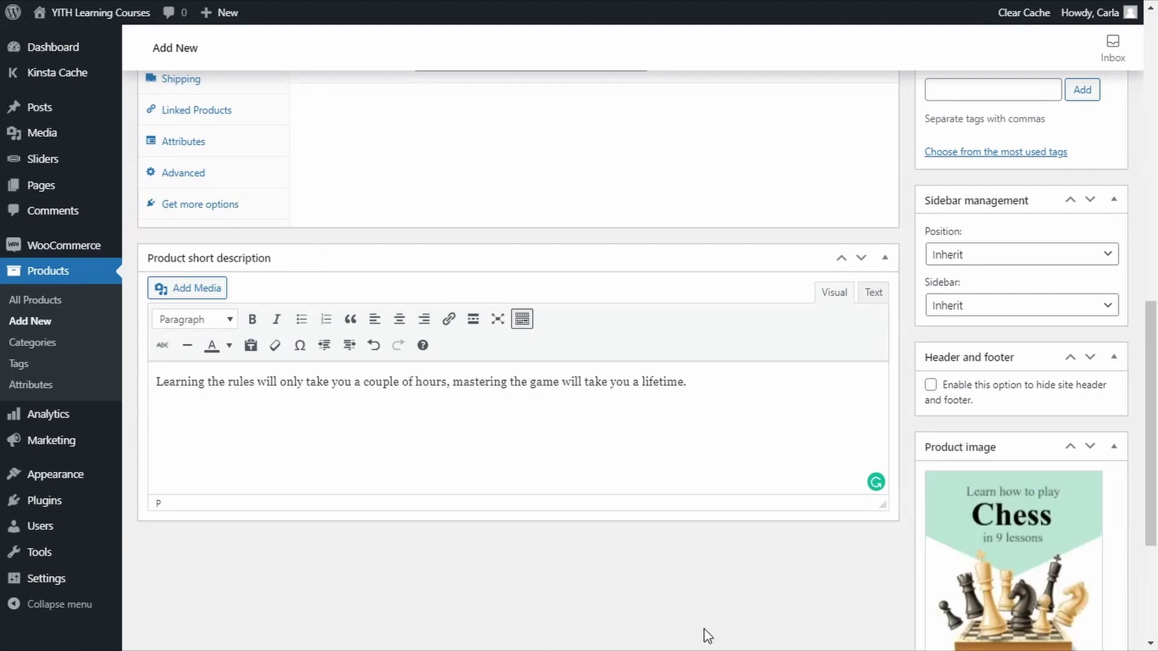
left_click_drag(1152, 526, 1156, 330)
scroll(1124, 490, "up", 6)
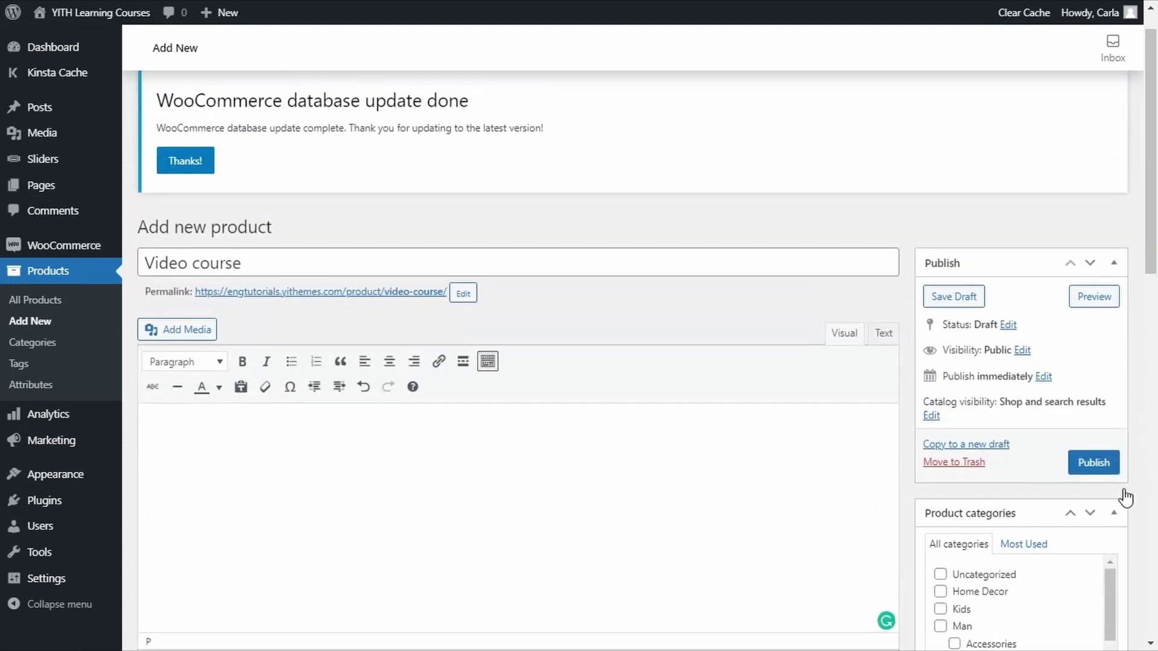
left_click(1095, 463)
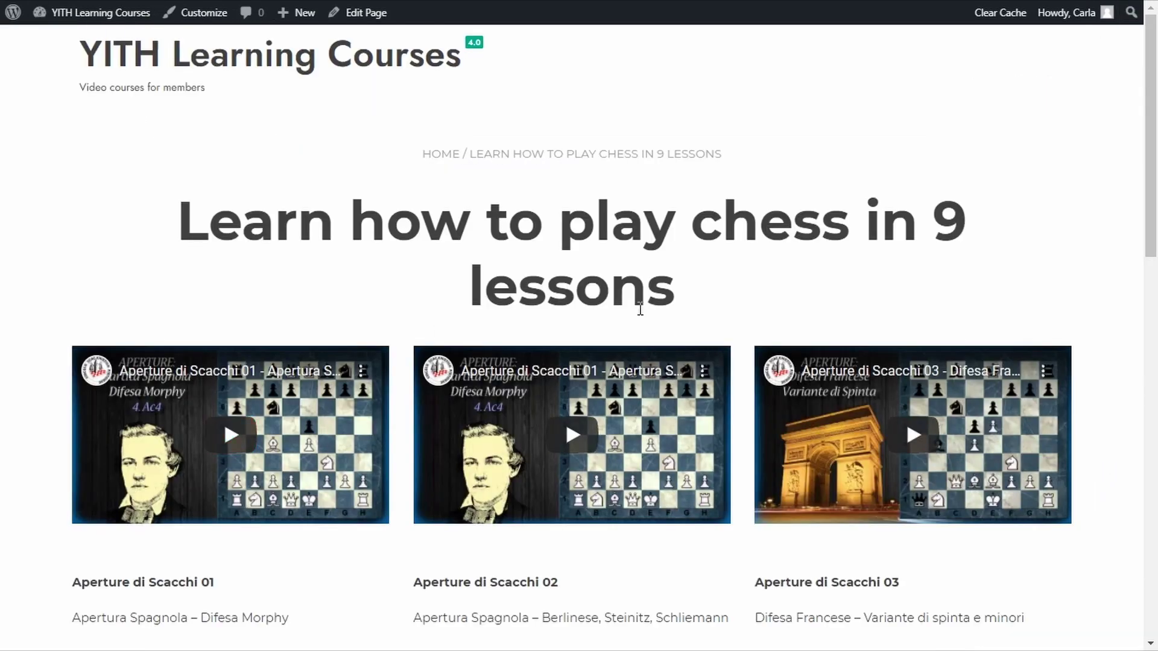
scroll(532, 329, "down", 1)
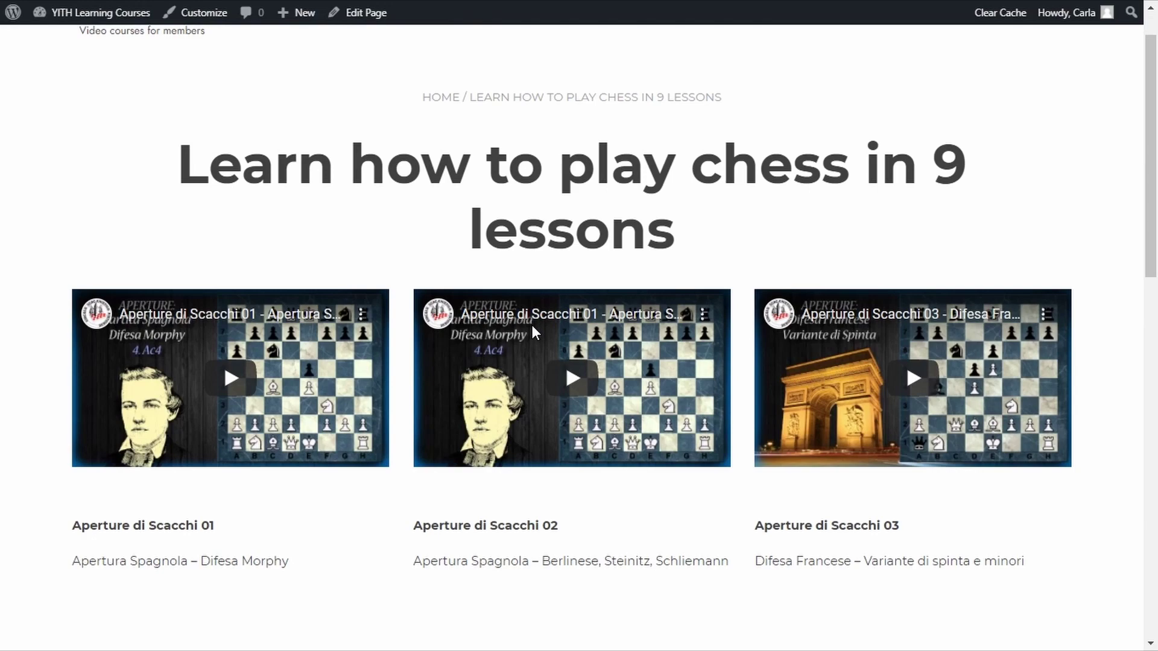
scroll(533, 326, "down", 1)
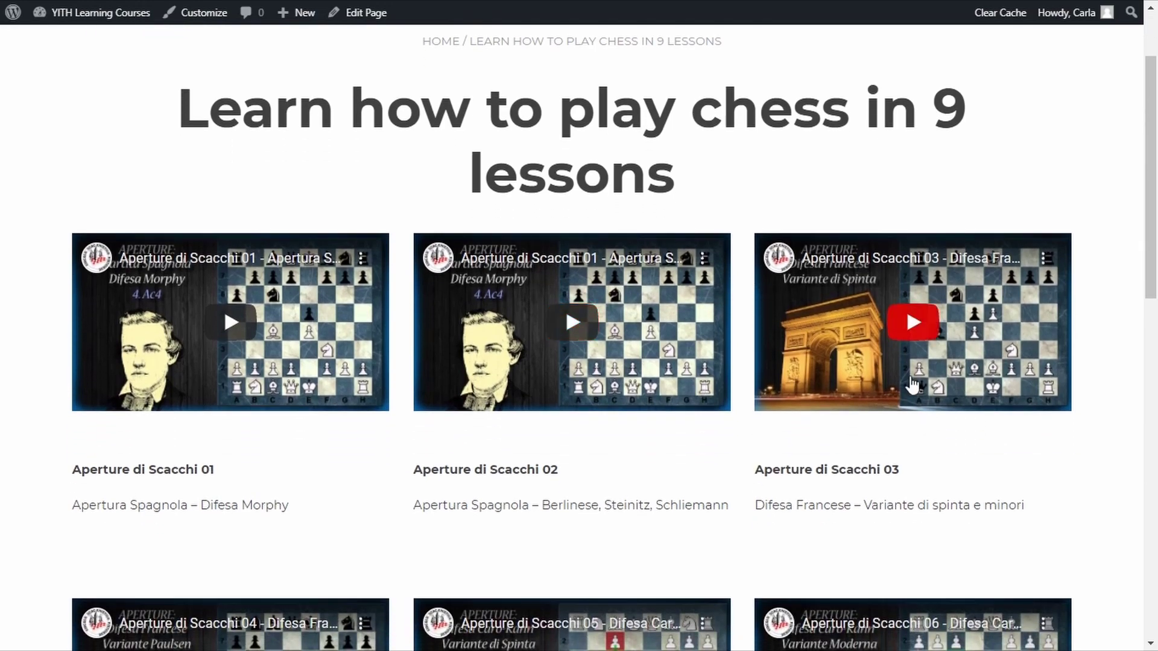
scroll(538, 530, "down", 4)
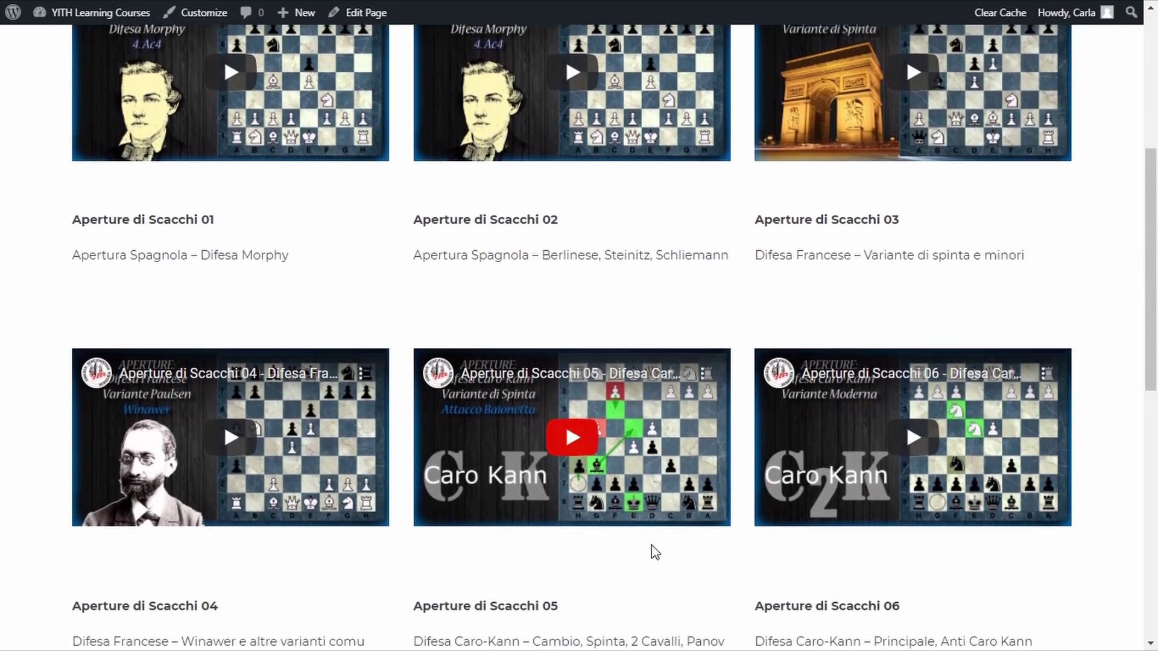
scroll(654, 552, "down", 6)
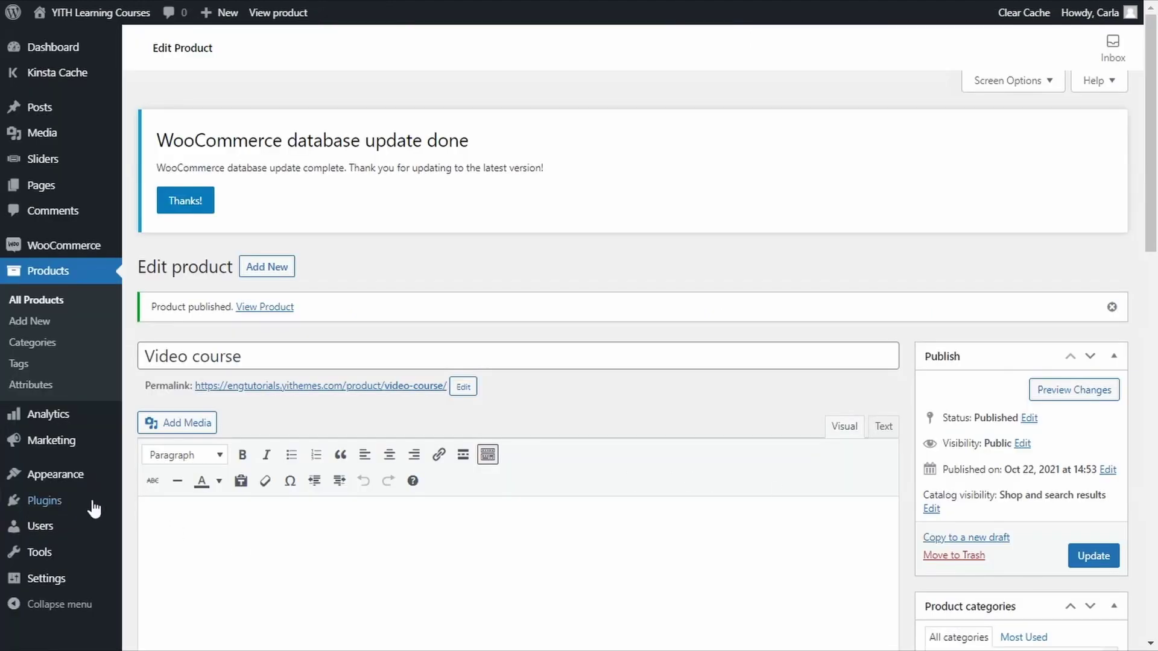
Step: Activate YITH WooCommerce Membership Premium after filtering plugins by 'mem', then open its Membership panel
mouse_move(91, 506)
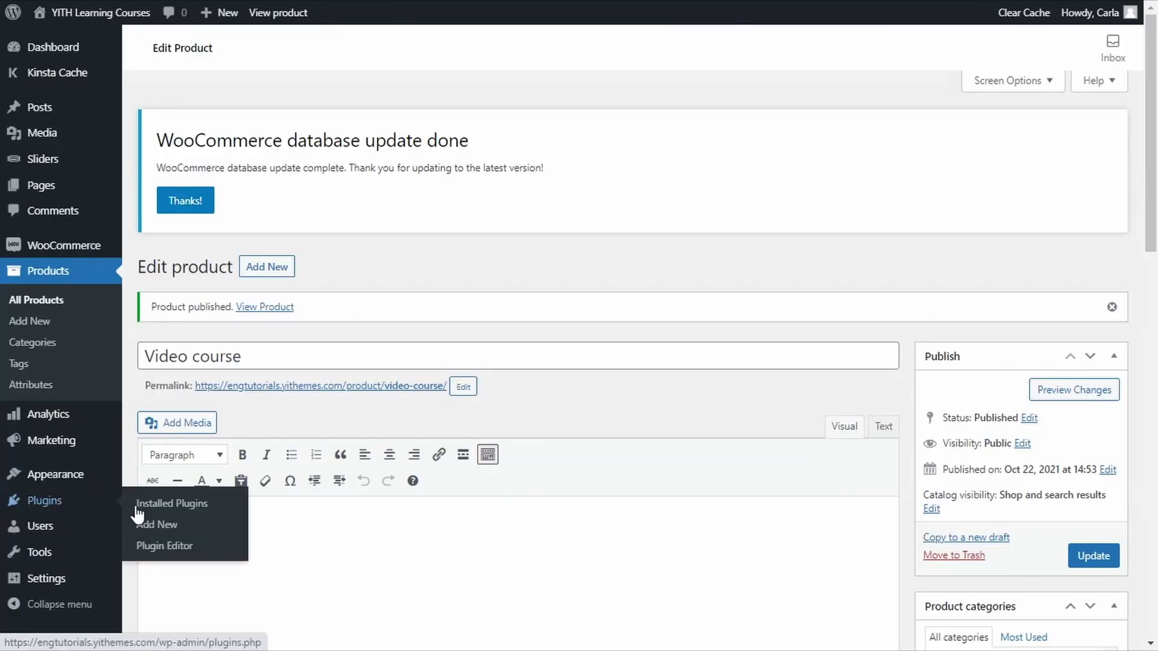
left_click(174, 510)
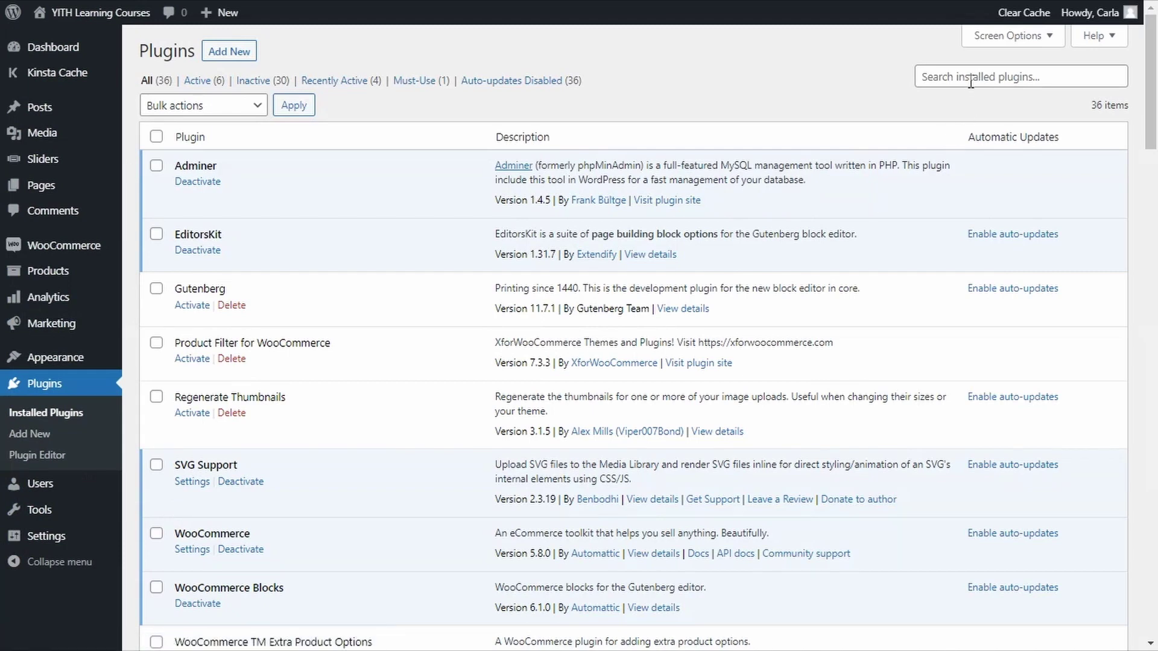
left_click(970, 83)
type("mem")
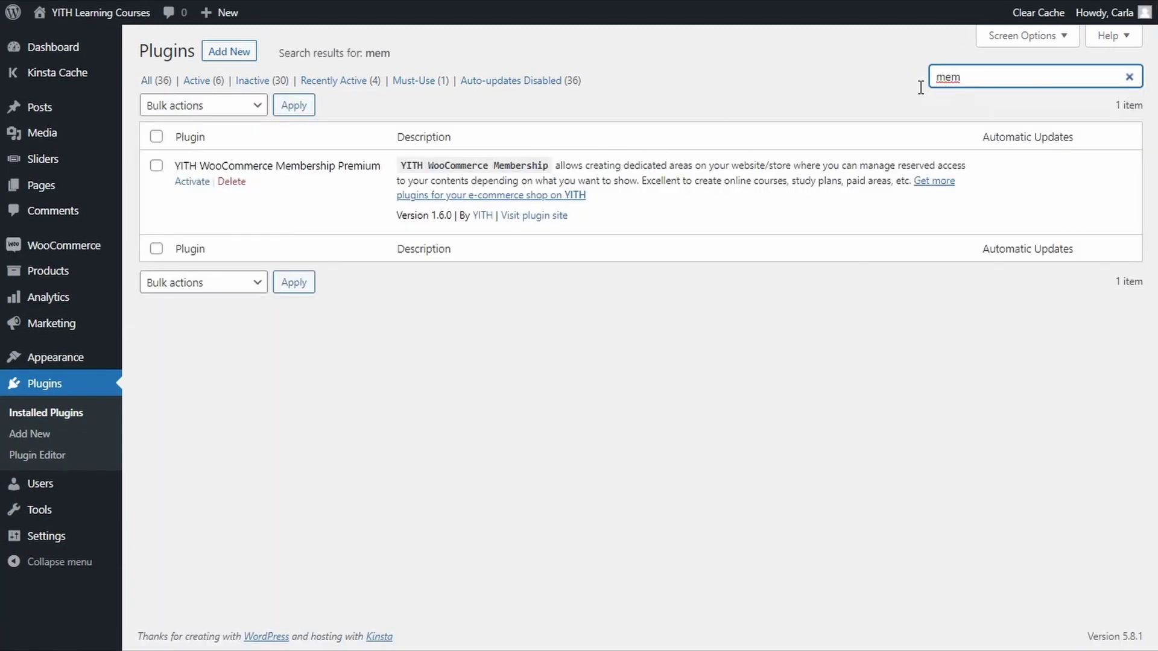
left_click(190, 183)
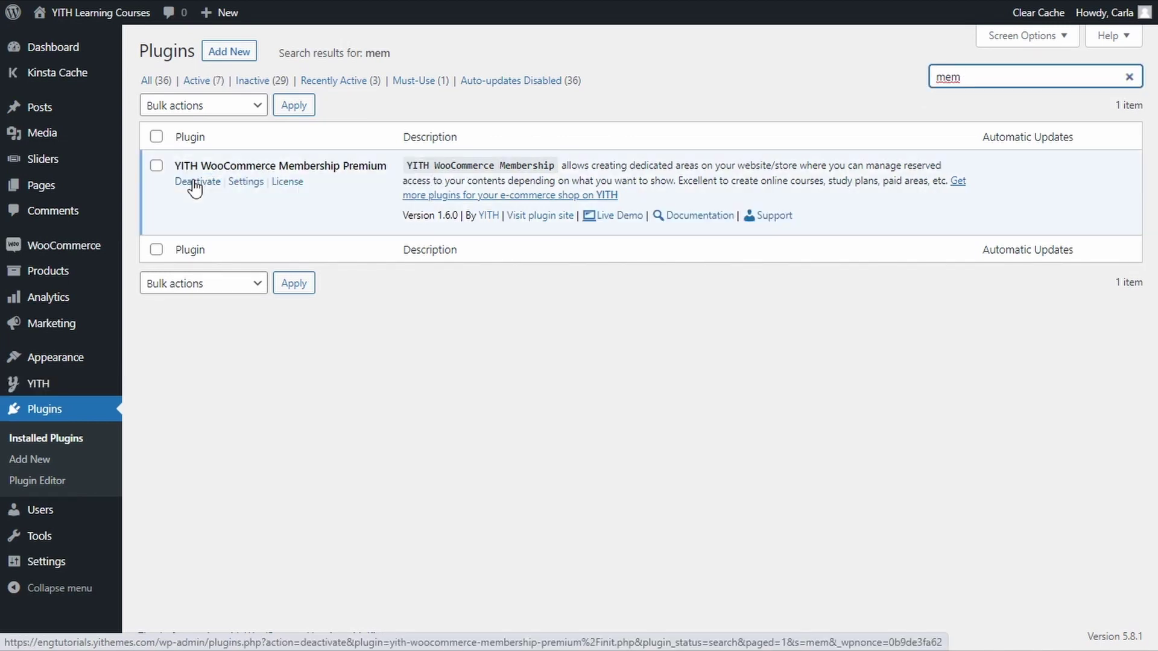
mouse_move(94, 386)
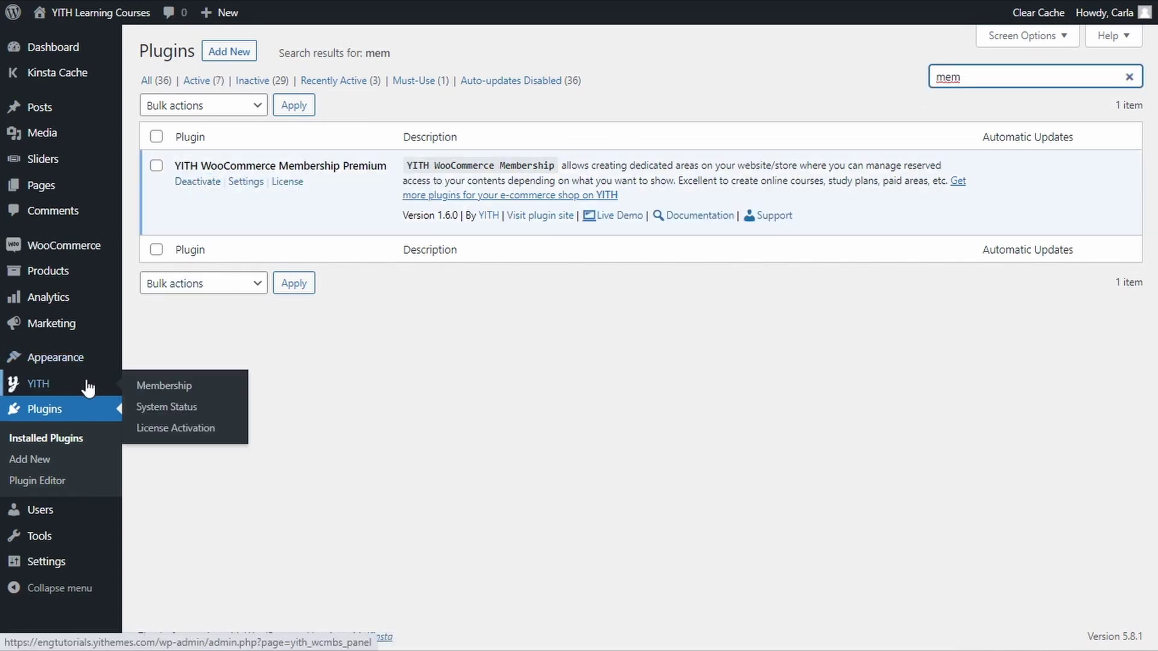
left_click(208, 390)
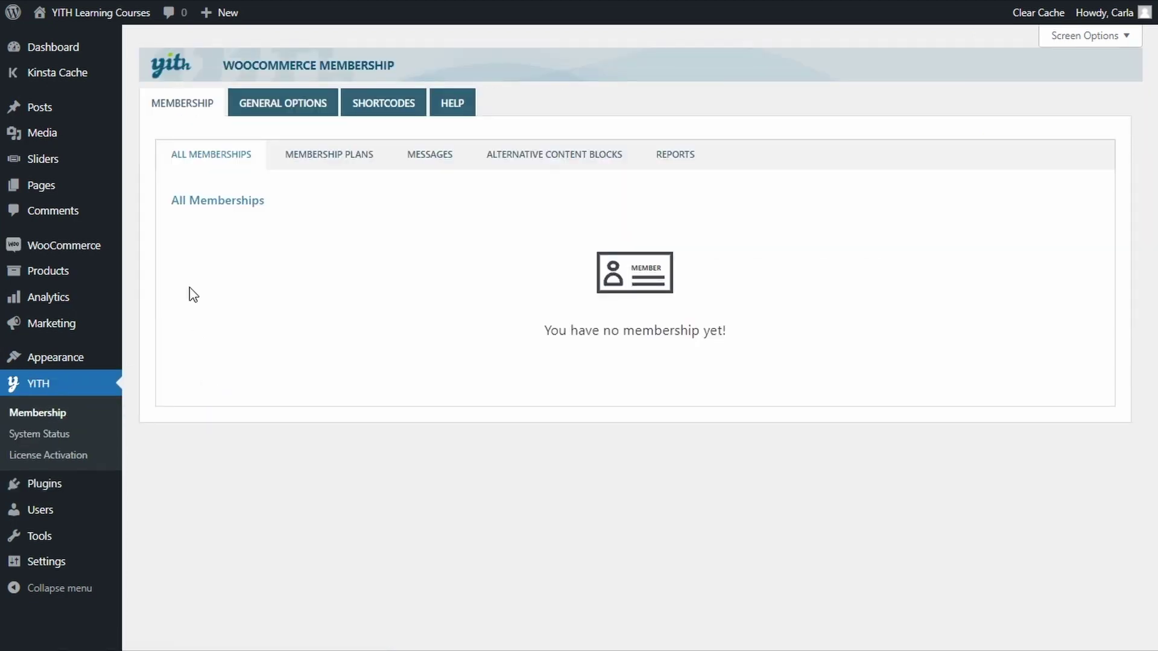
Step: Create a 'Students' membership plan requiring purchase of the Video course (#1125) product
left_click(298, 164)
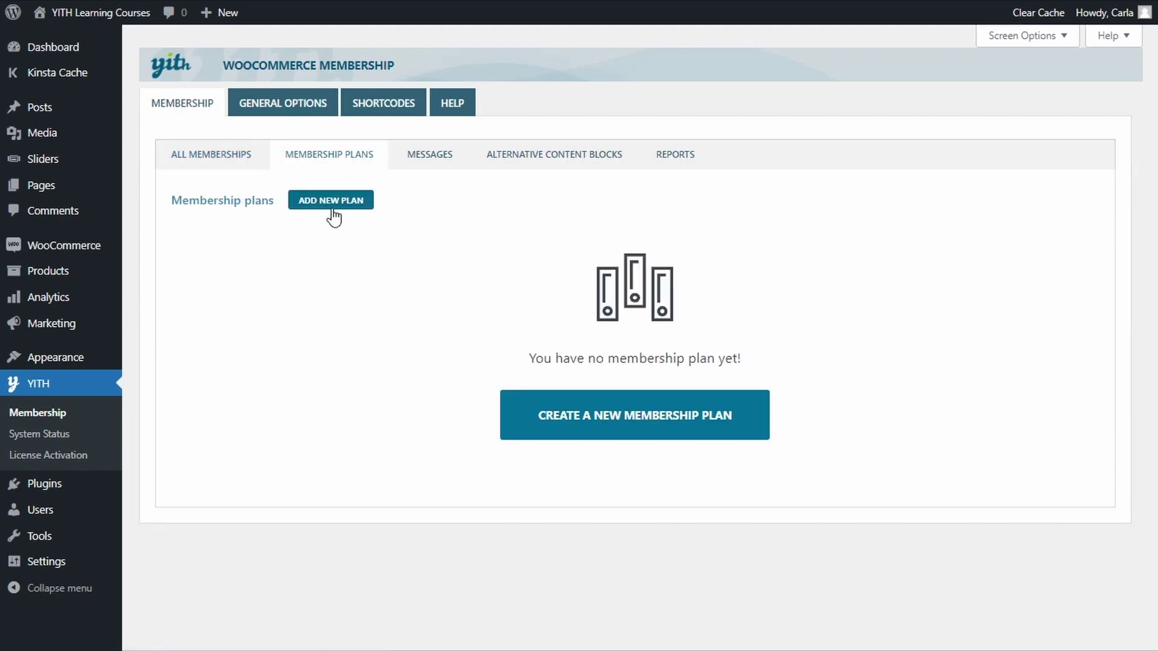
left_click(332, 207)
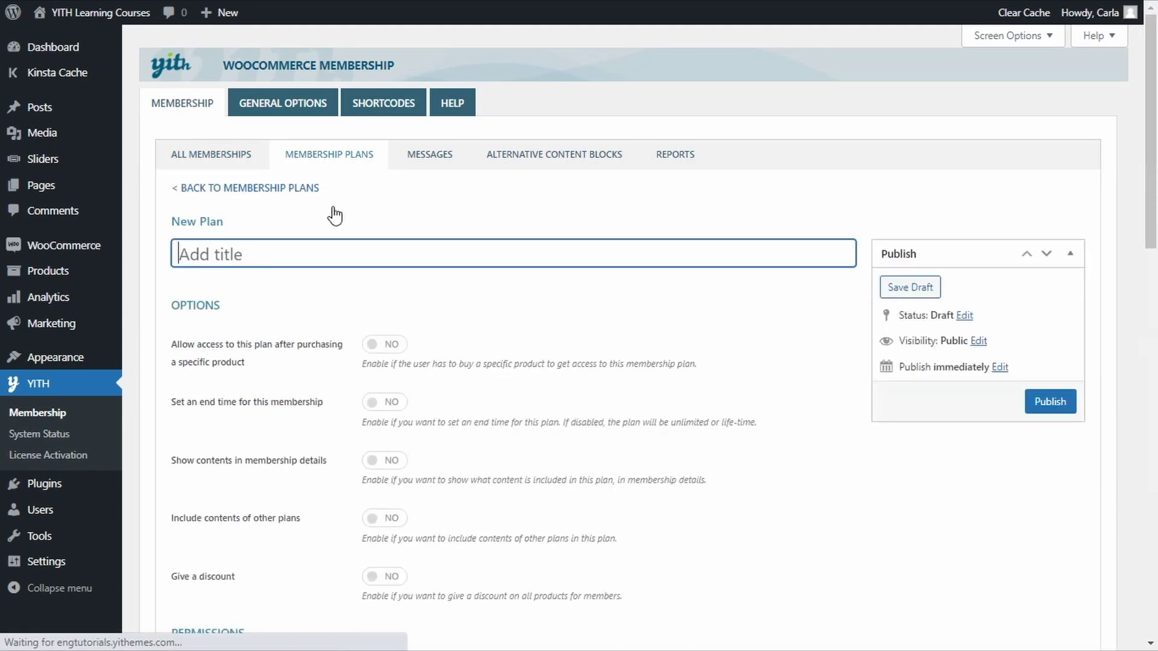
type("Students")
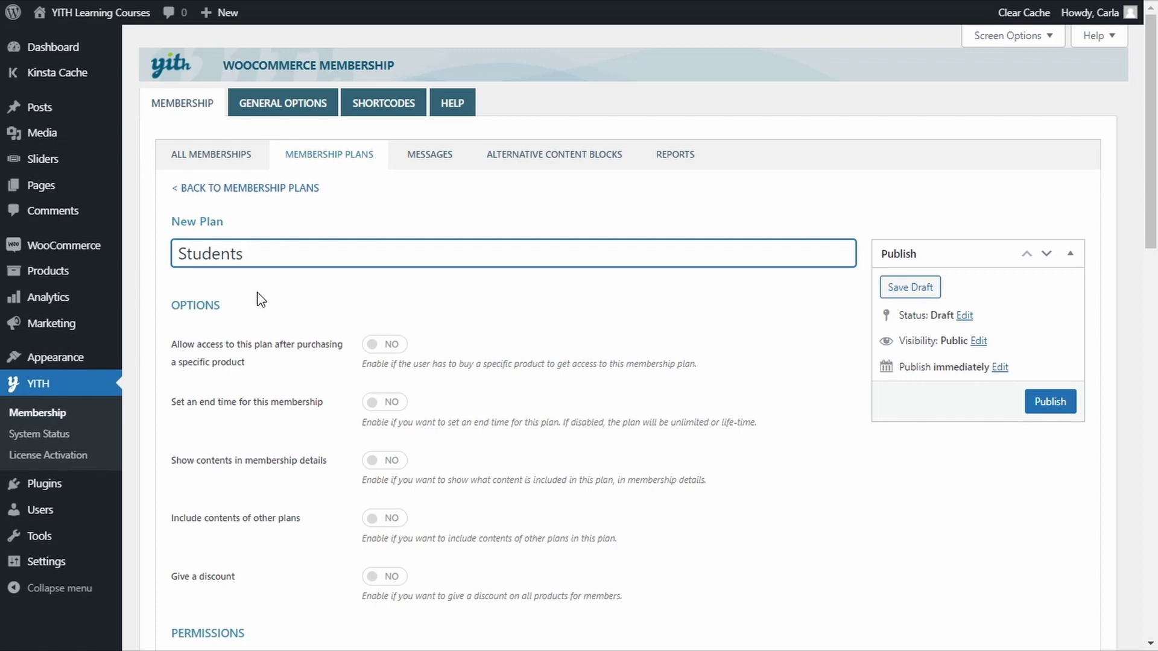
scroll(302, 285, "down", 1)
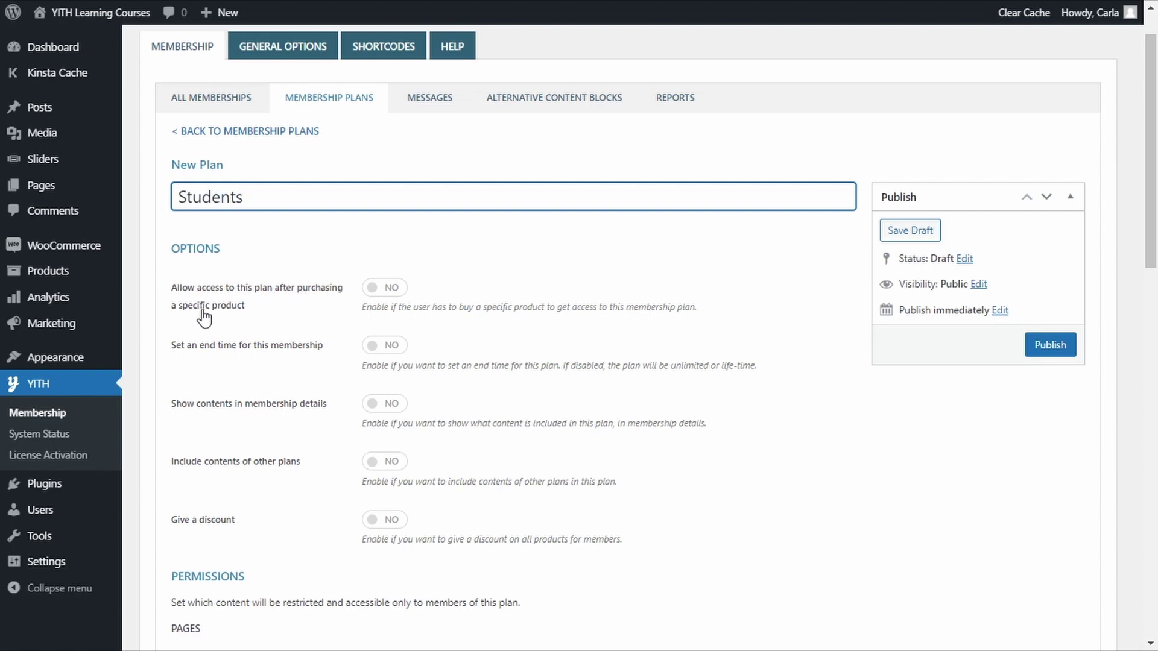
left_click(374, 290)
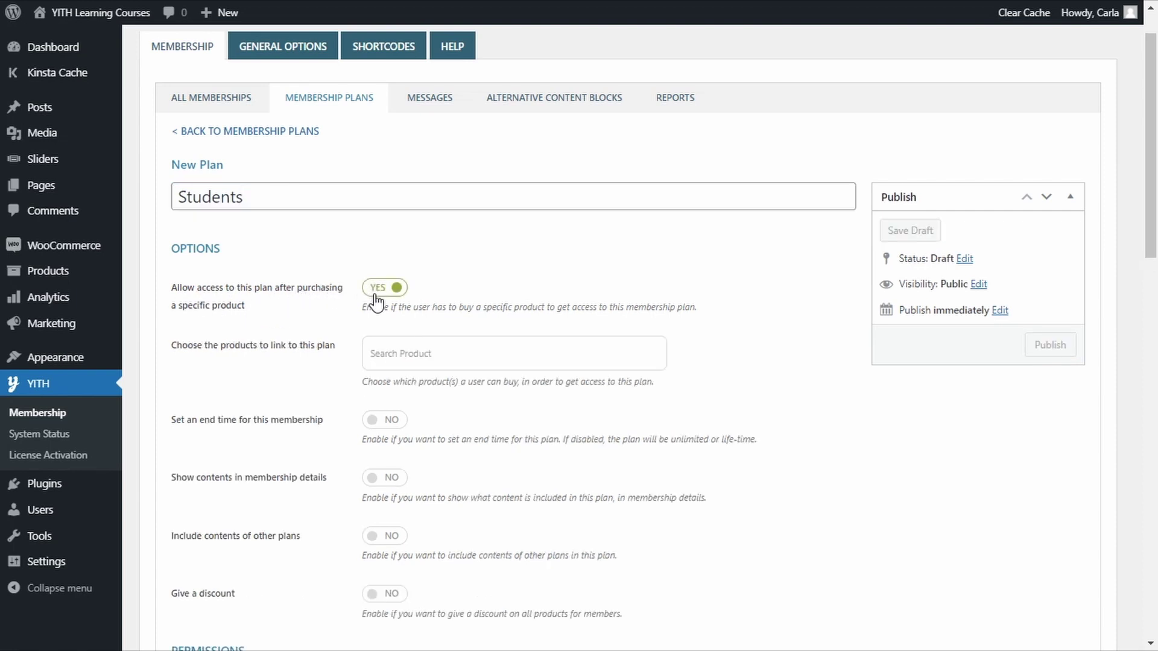
left_click(445, 346)
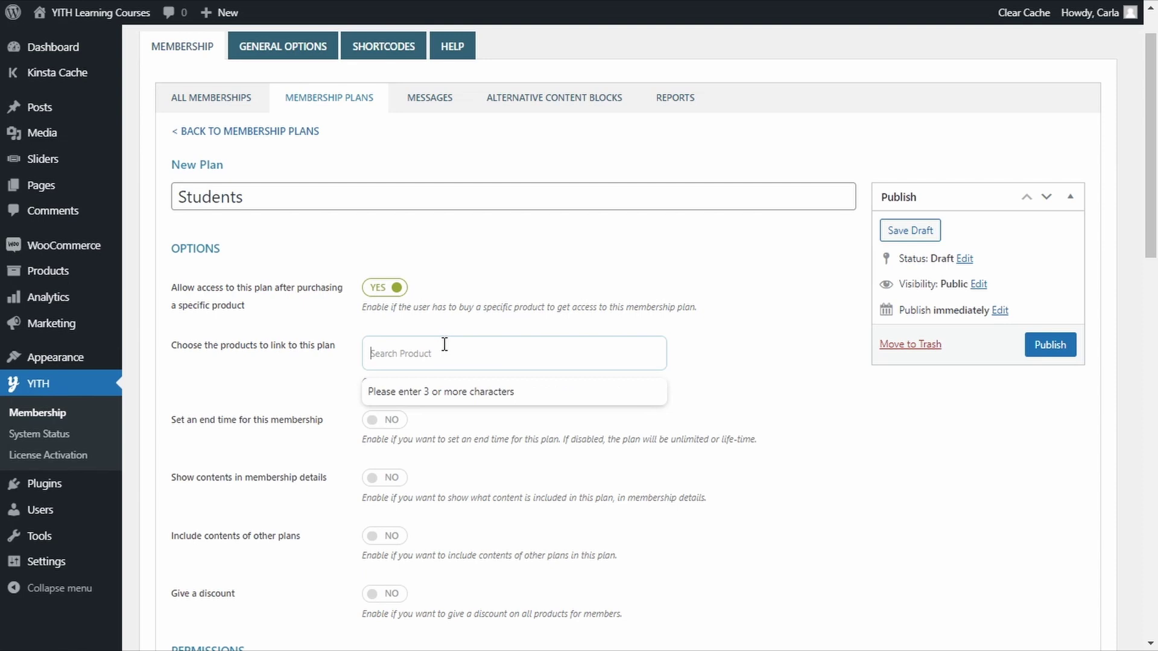
type("video")
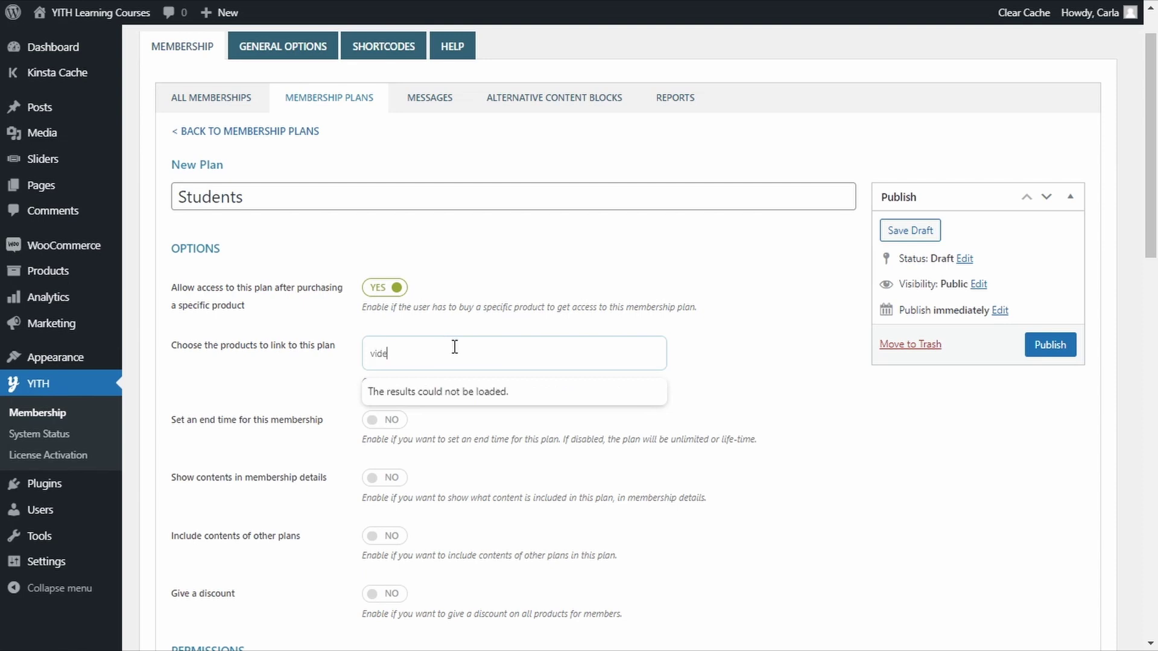
left_click(458, 392)
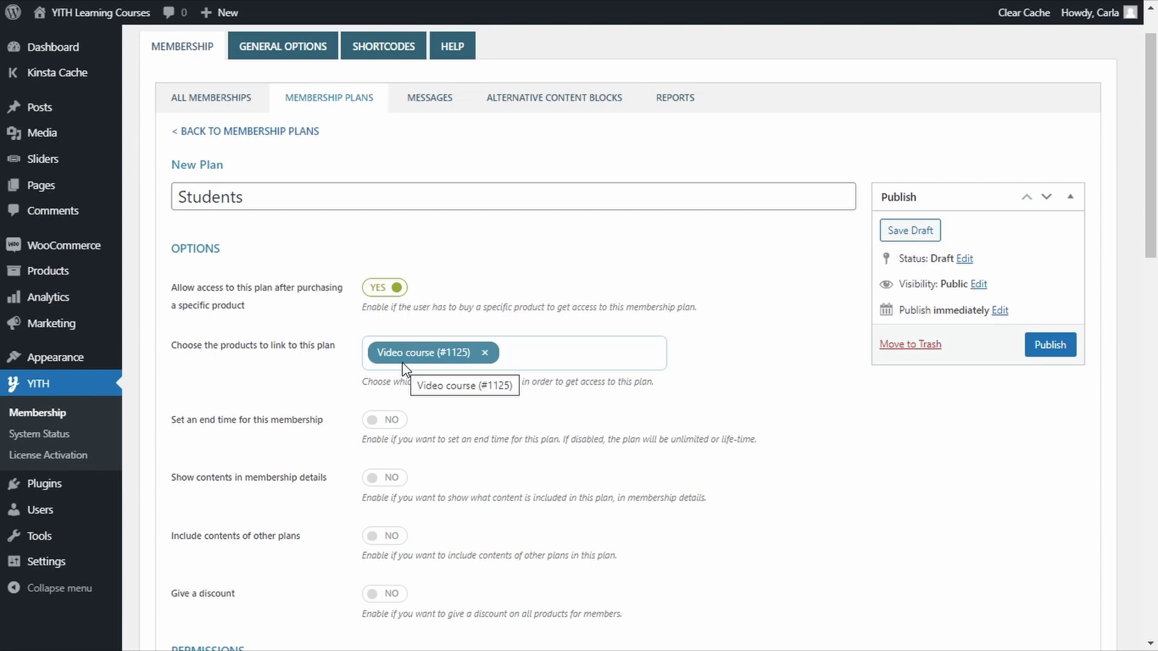
scroll(403, 369, "down", 6)
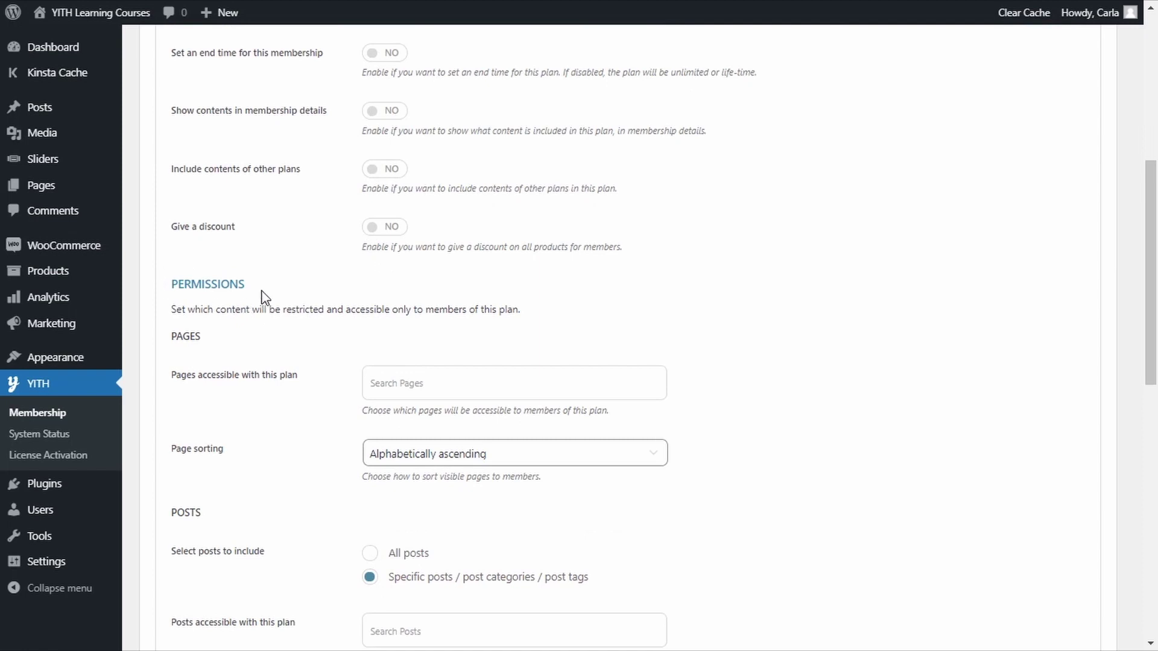
scroll(404, 417, "down", 2)
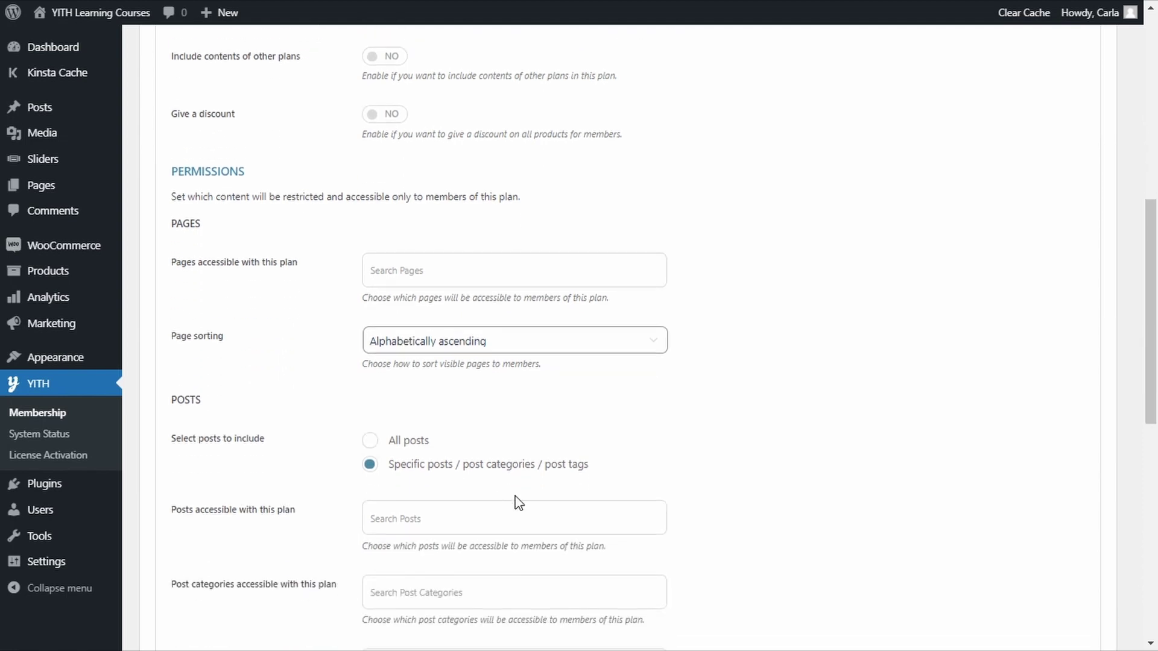
scroll(456, 510, "down", 5)
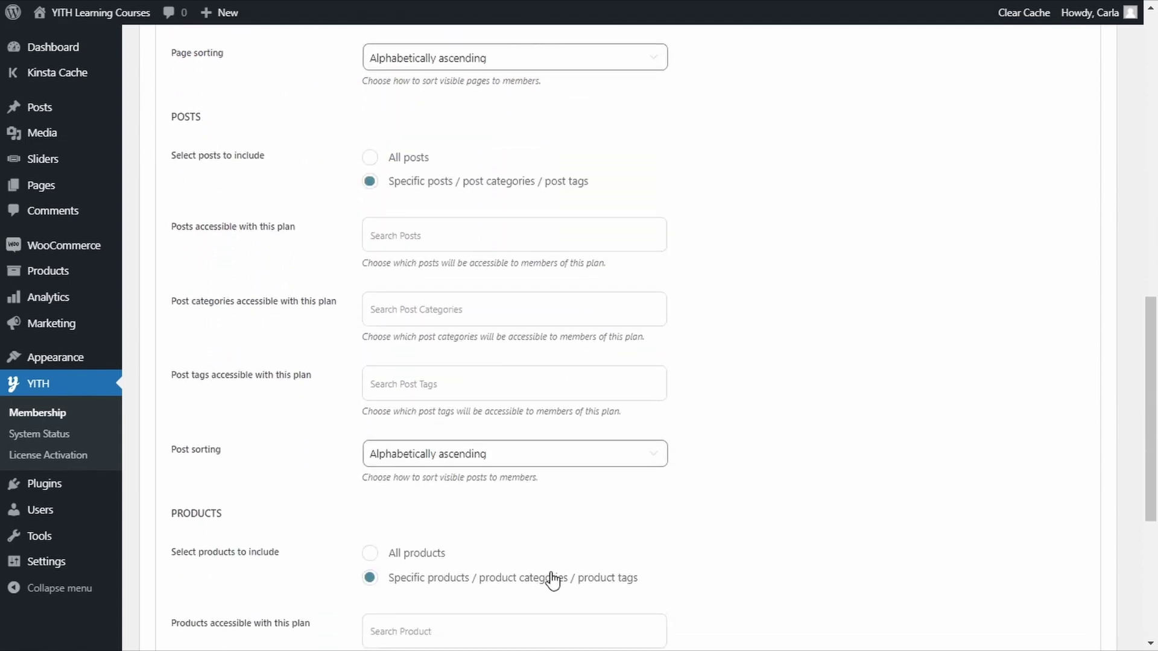
scroll(507, 571, "down", 3)
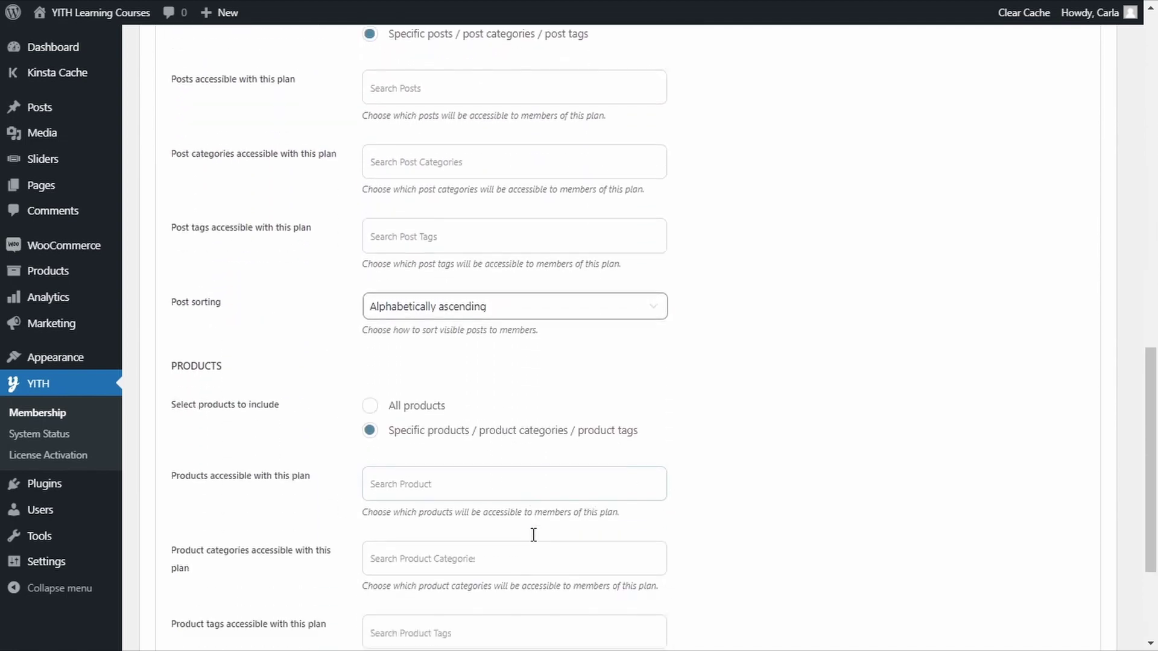
scroll(537, 533, "down", 2)
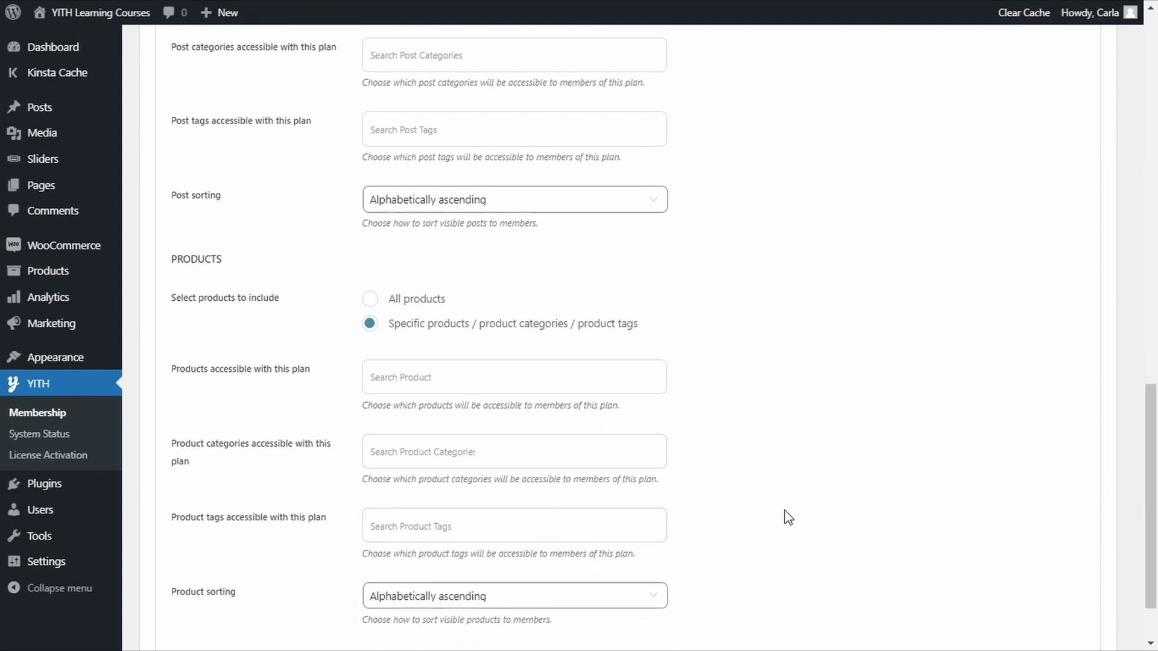
scroll(726, 469, "up", 1)
scroll(725, 469, "up", 5)
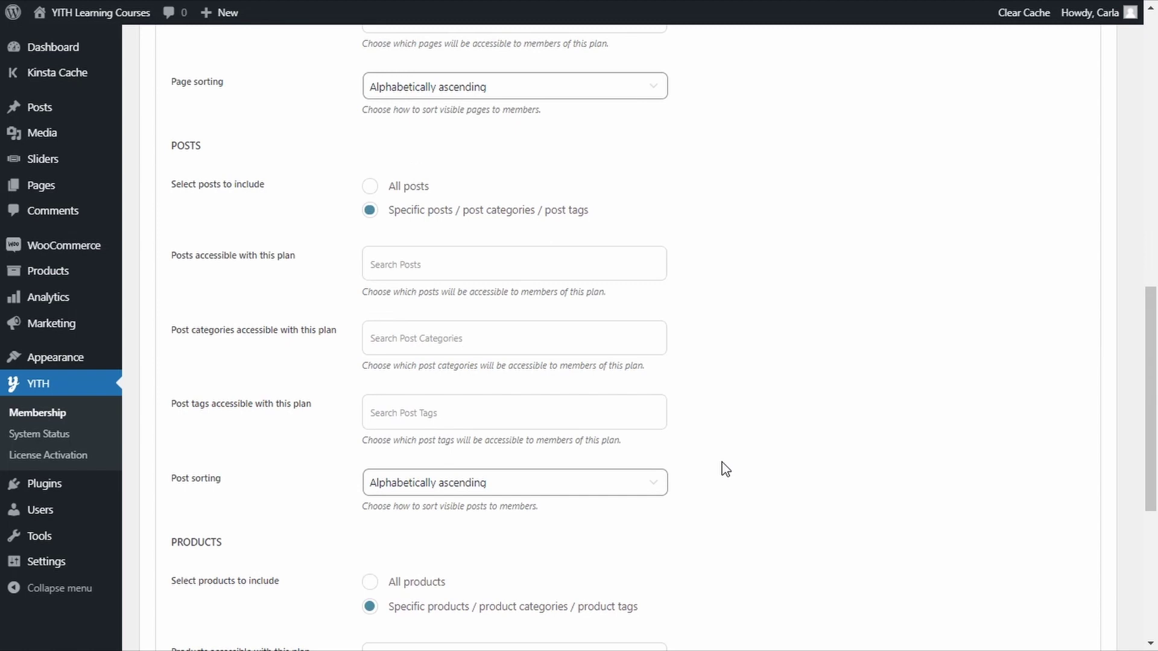
scroll(726, 469, "up", 6)
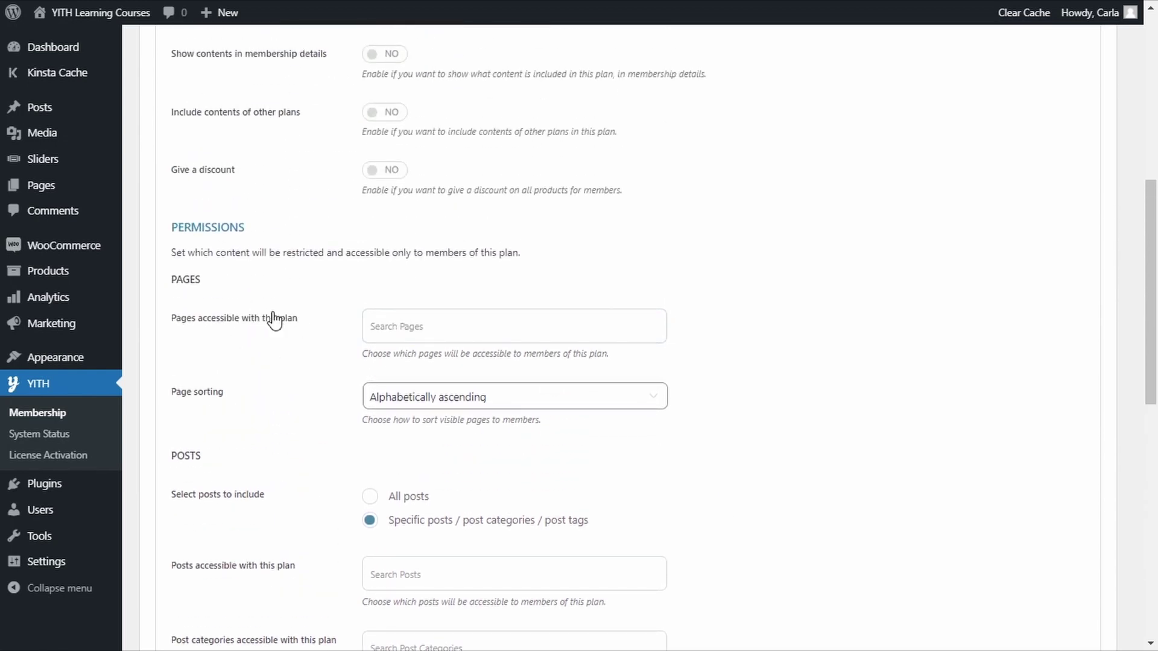
scroll(274, 320, "up", 2)
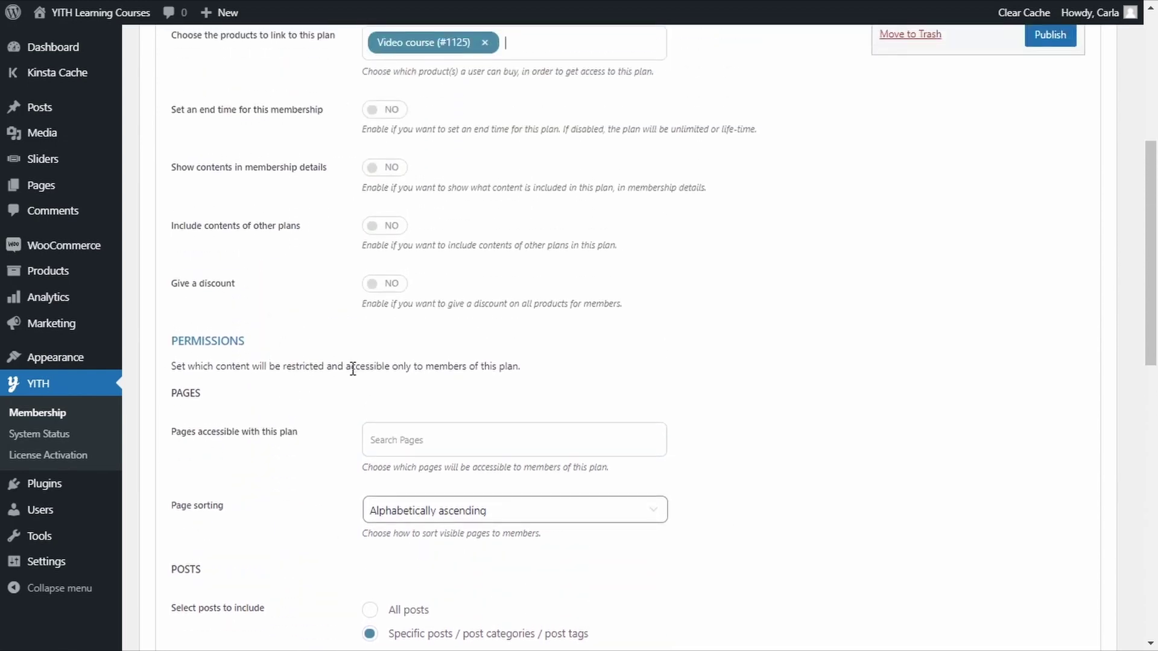
Step: Add the chess lessons page to the Students plan's accessible pages and publish the plan
left_click(432, 436)
type("chess")
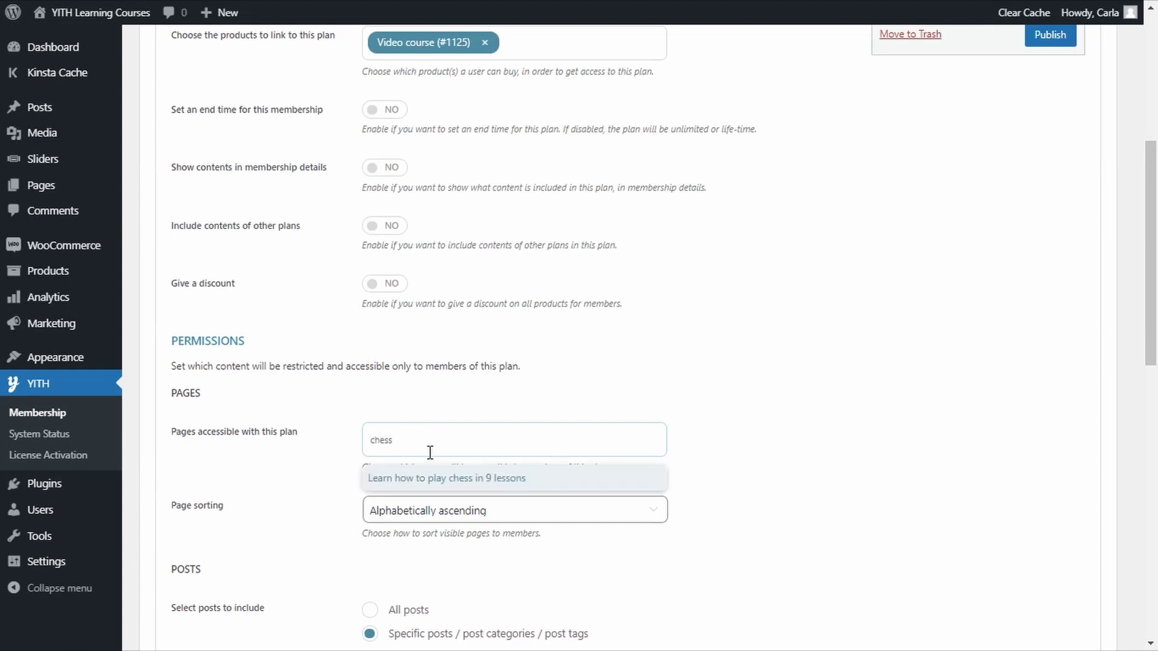
left_click(411, 480)
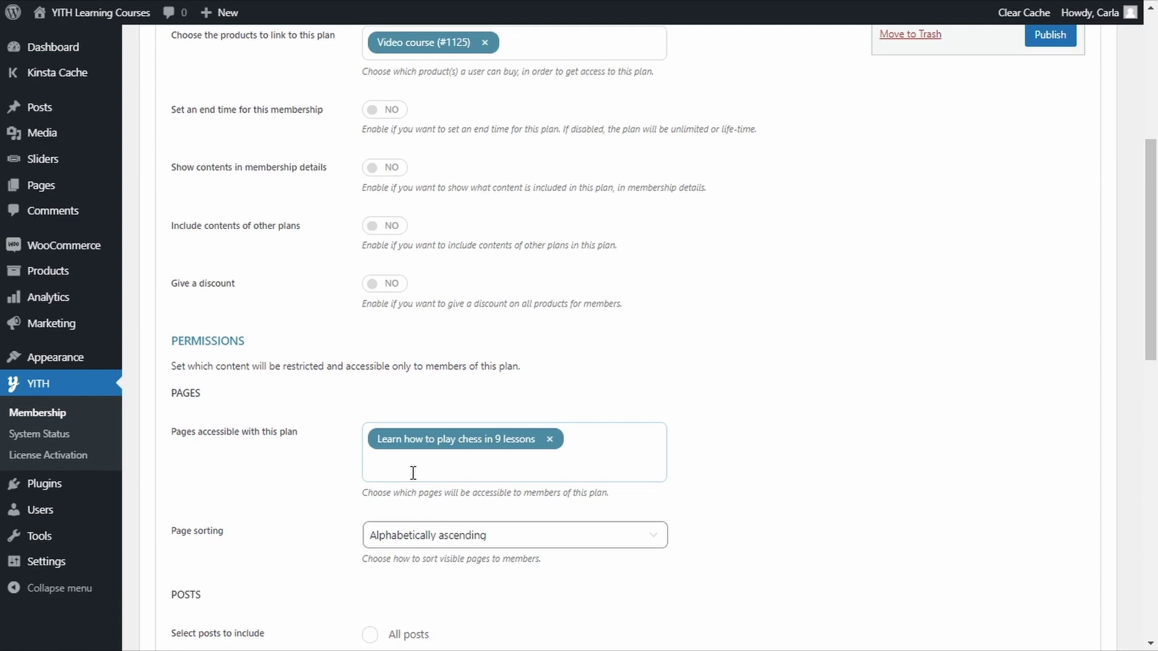
scroll(845, 405, "up", 5)
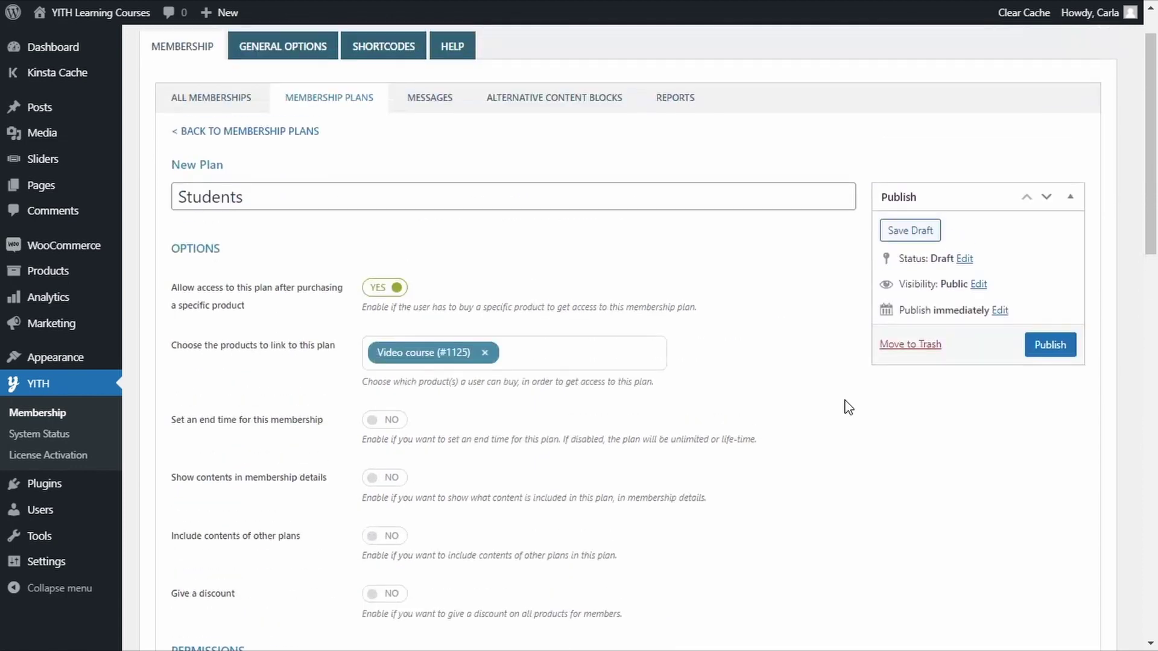
left_click(1064, 349)
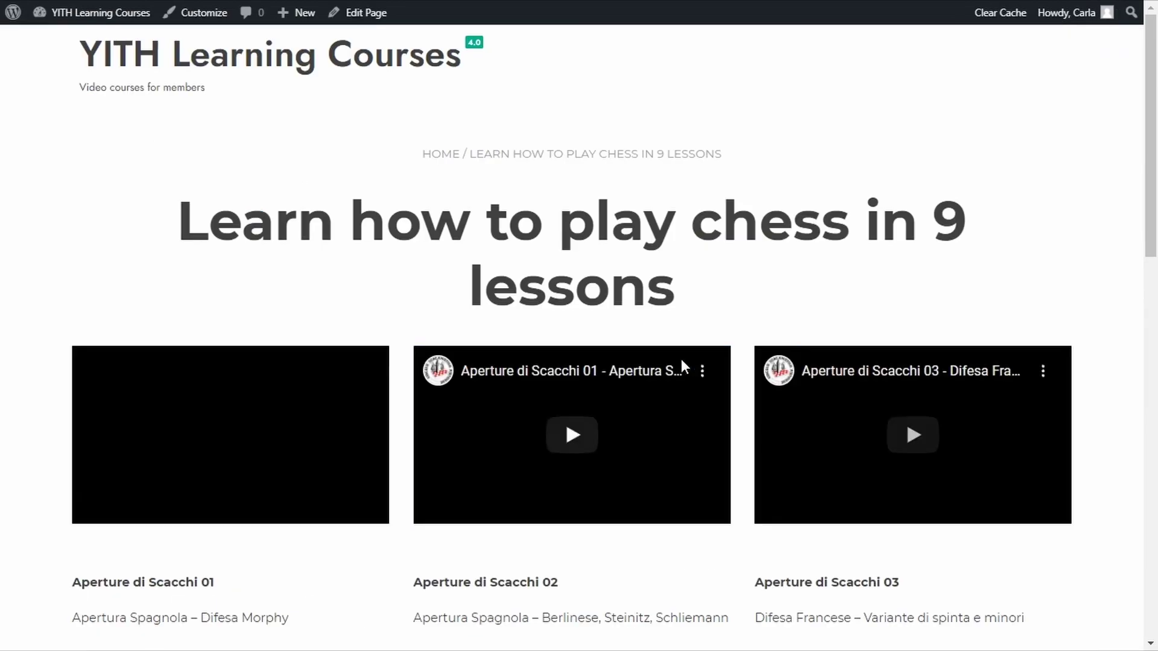
scroll(682, 360, "down", 5)
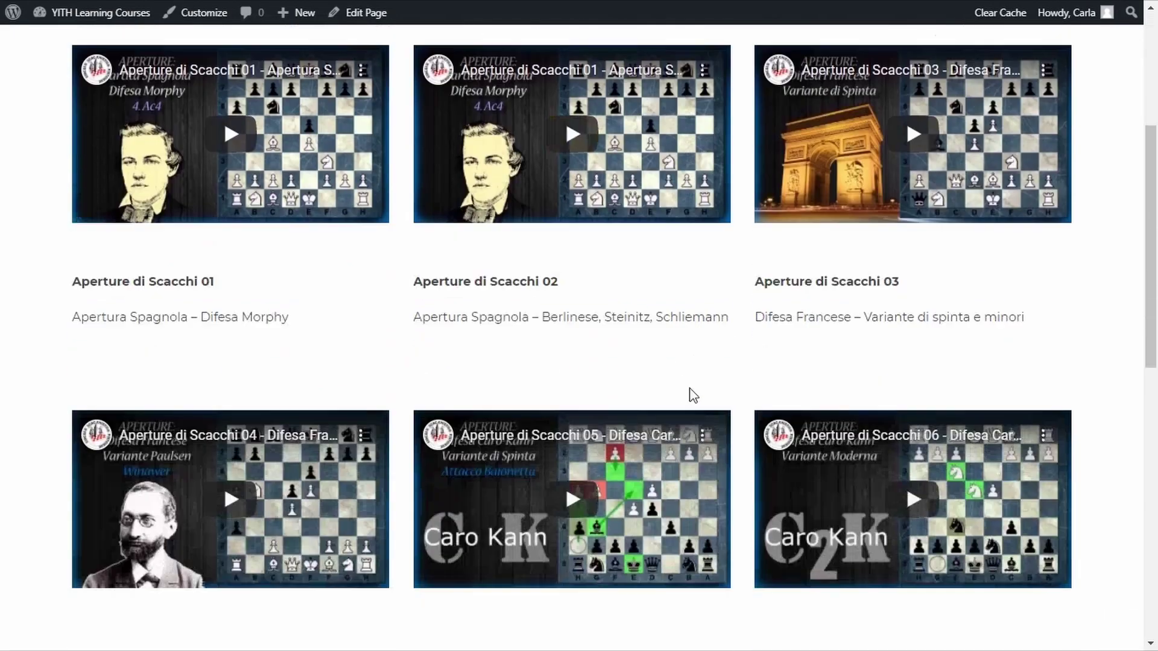
scroll(693, 395, "down", 10)
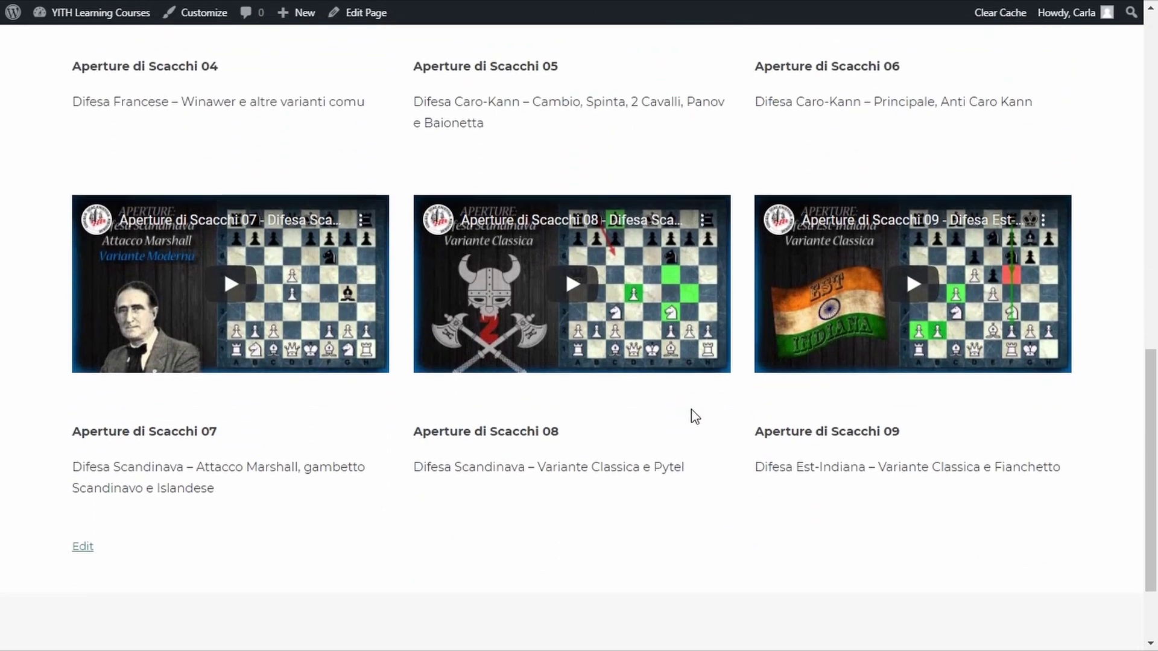
scroll(695, 417, "up", 15)
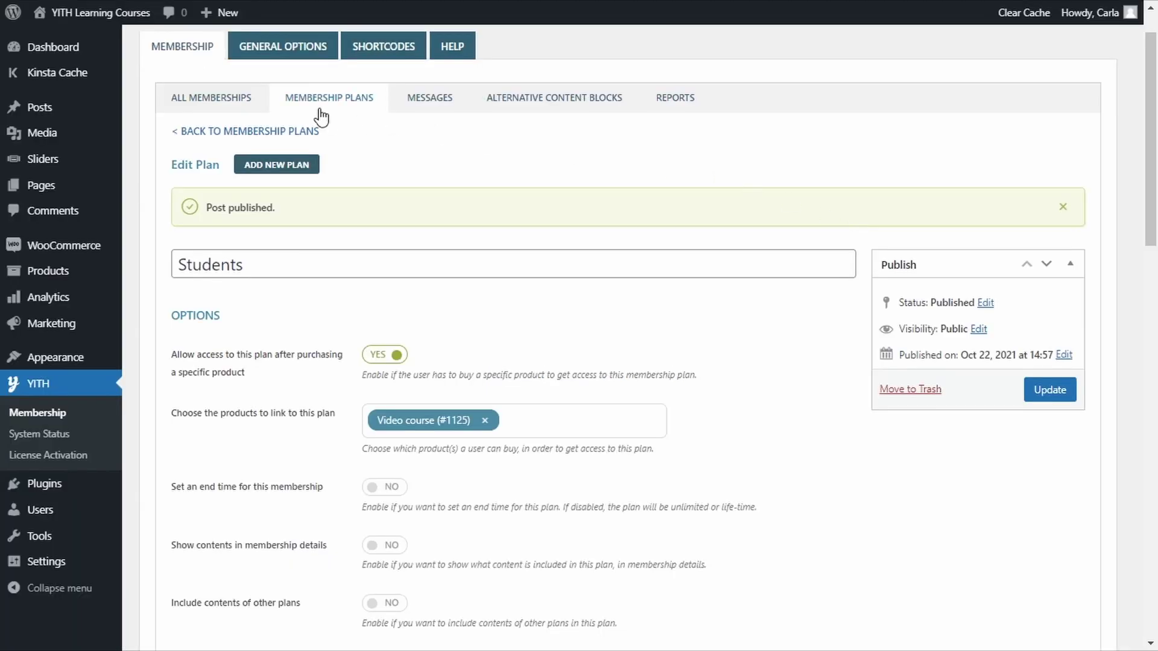
Step: Open the YITH Membership General Options tab
left_click(293, 53)
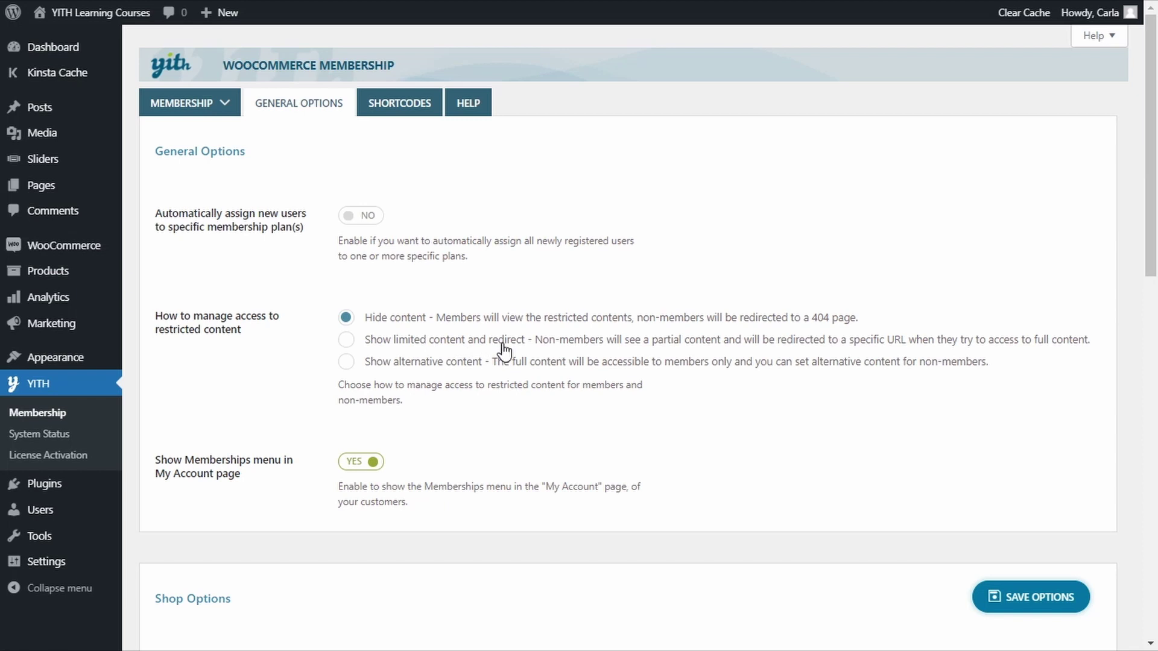
Step: Switch restricted content to Show alternative content and add a 'Video training' heading
left_click(399, 369)
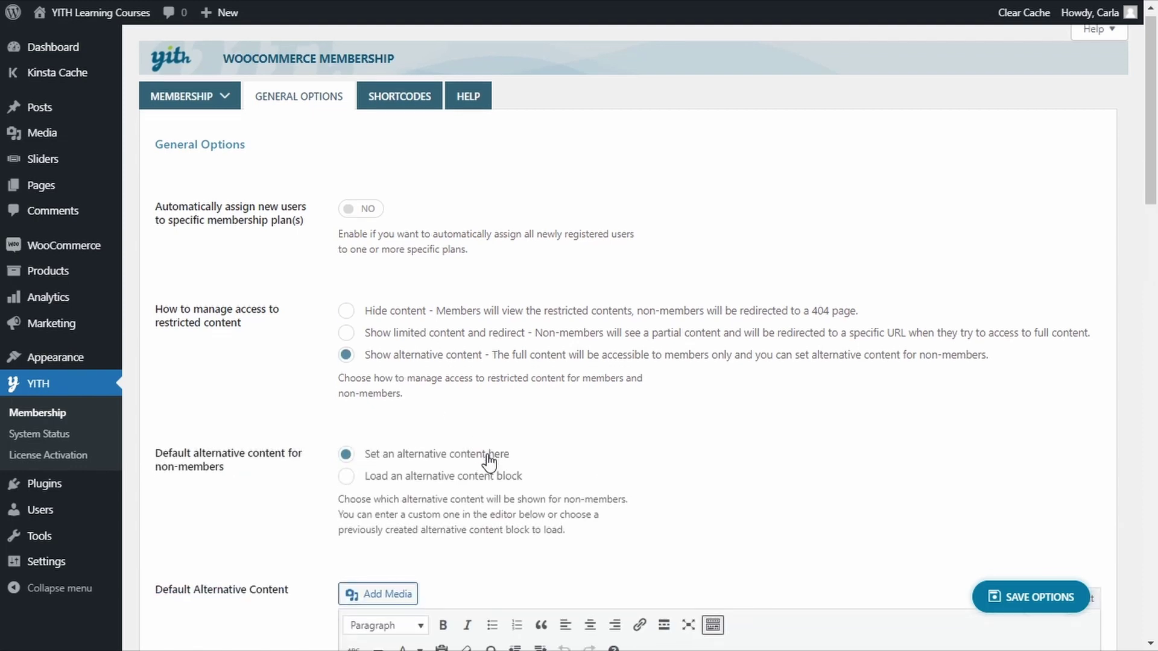
scroll(490, 458, "down", 6)
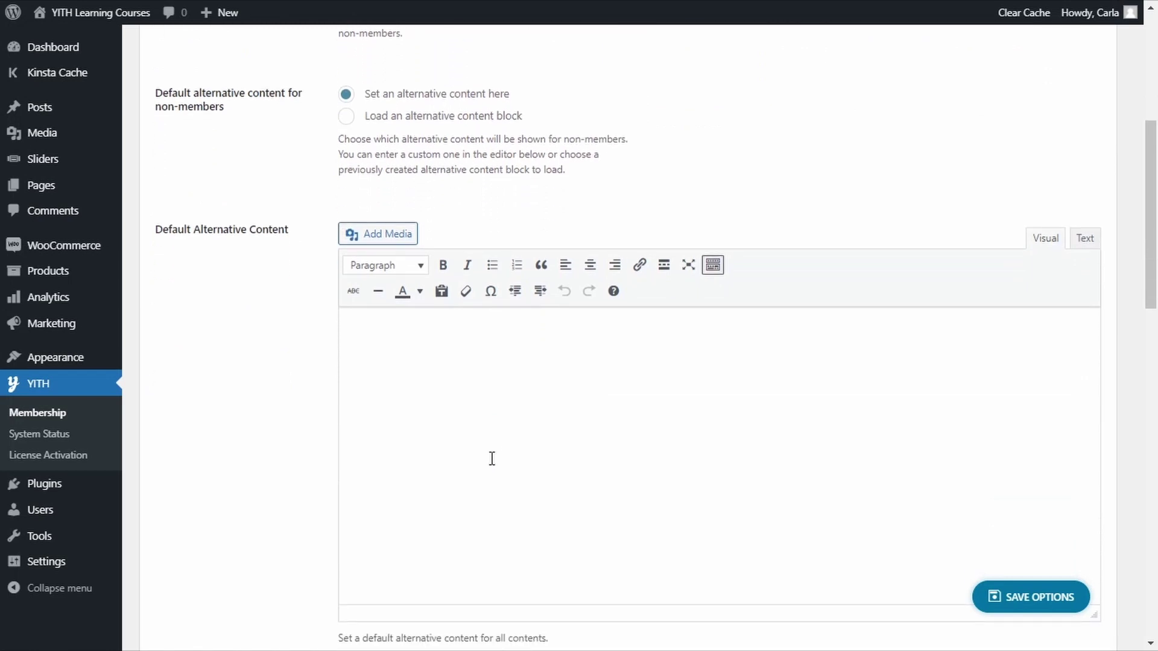
left_click(492, 458)
type("Video training")
left_click_drag(487, 326, 416, 266)
left_click(417, 266)
left_click(392, 355)
Step: Add the line 'Only members can see our videos.' beneath the heading, followed by an empty paragraph
left_click(605, 344)
key("Return")
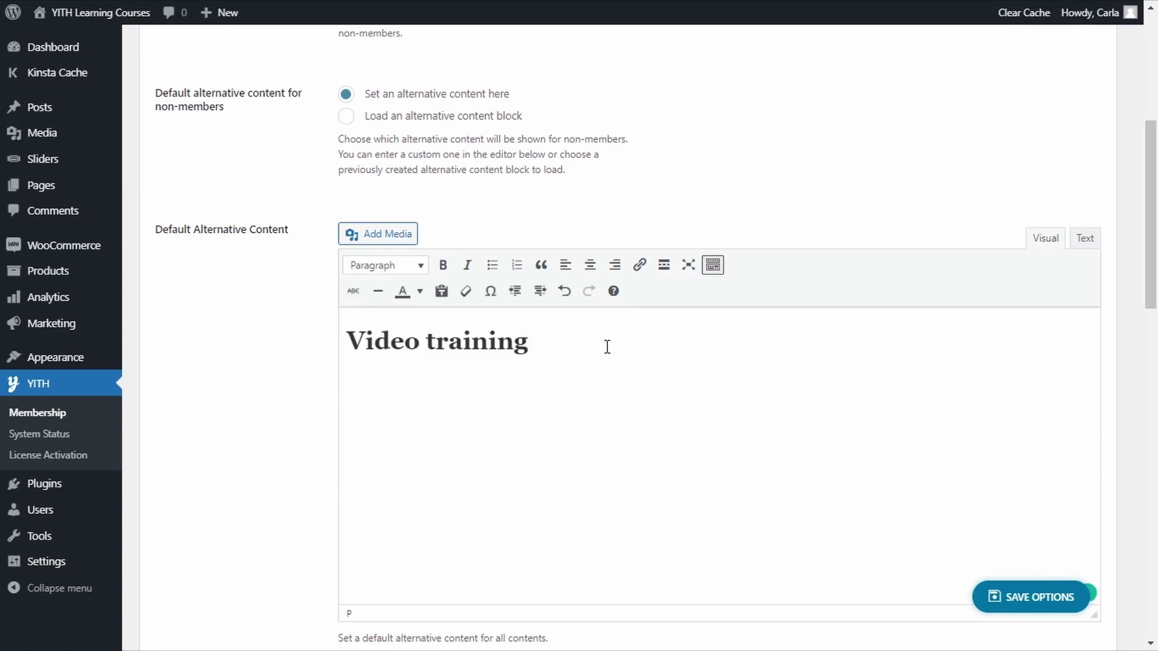
type("Only members can see our videos.")
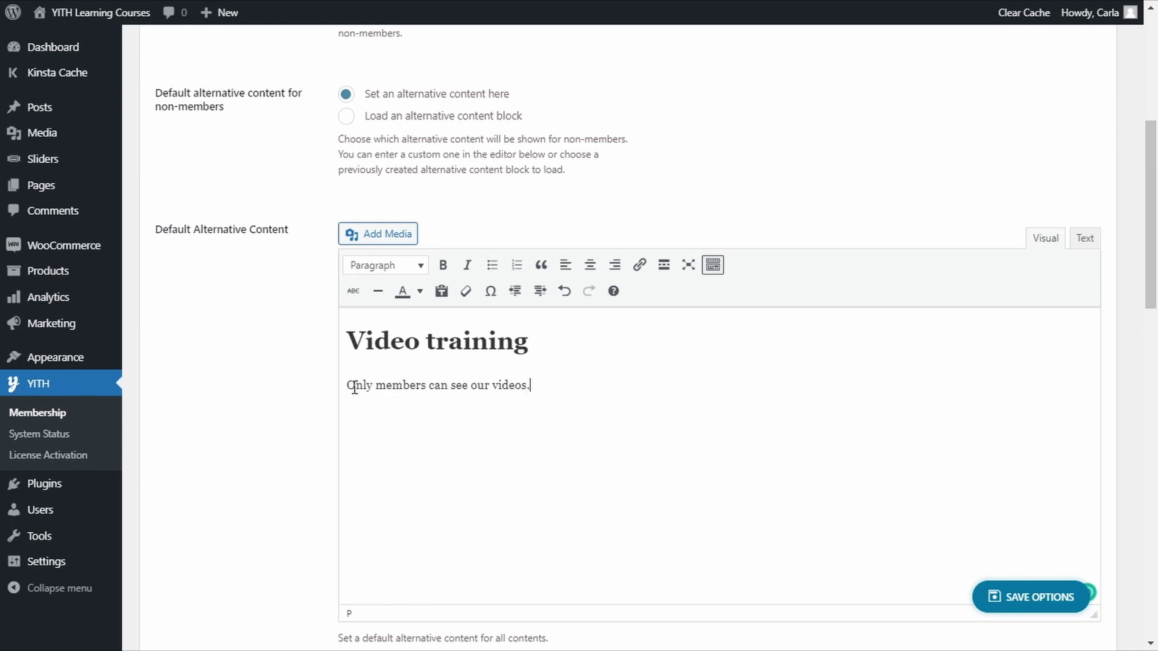
key("Return")
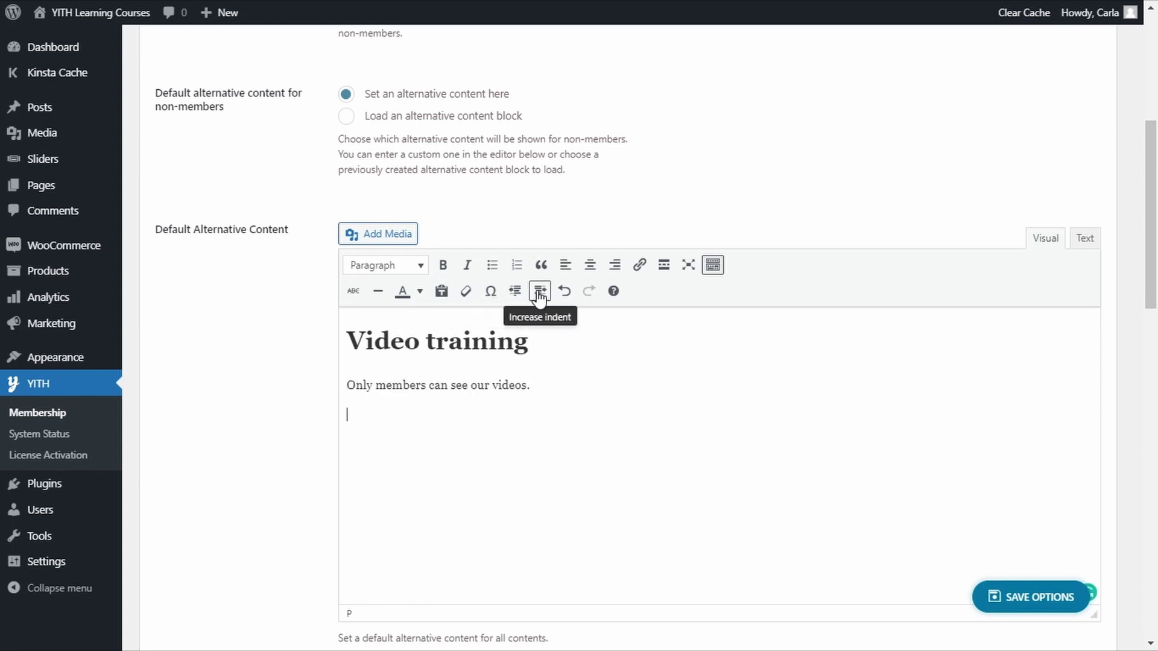
Step: Insert 'Purchase the video course product to see our videos.' linked to the Video course product page
left_click(640, 265)
left_click(613, 442)
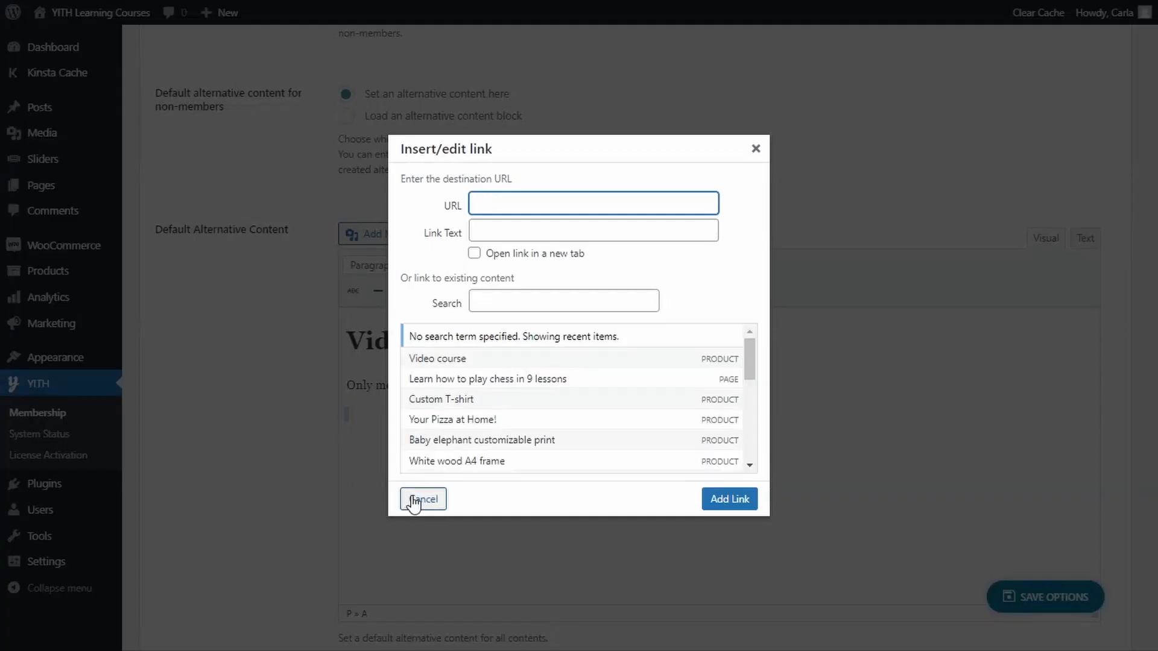
left_click(521, 367)
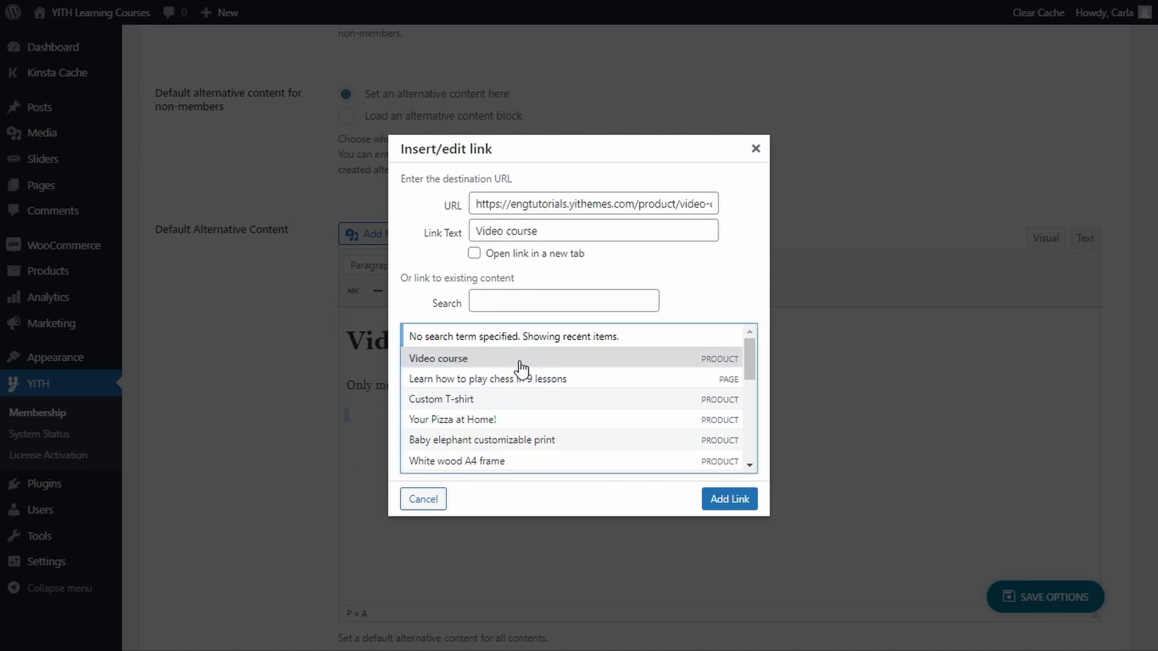
left_click(573, 232)
key("ctrl+a")
key("BackSpace")
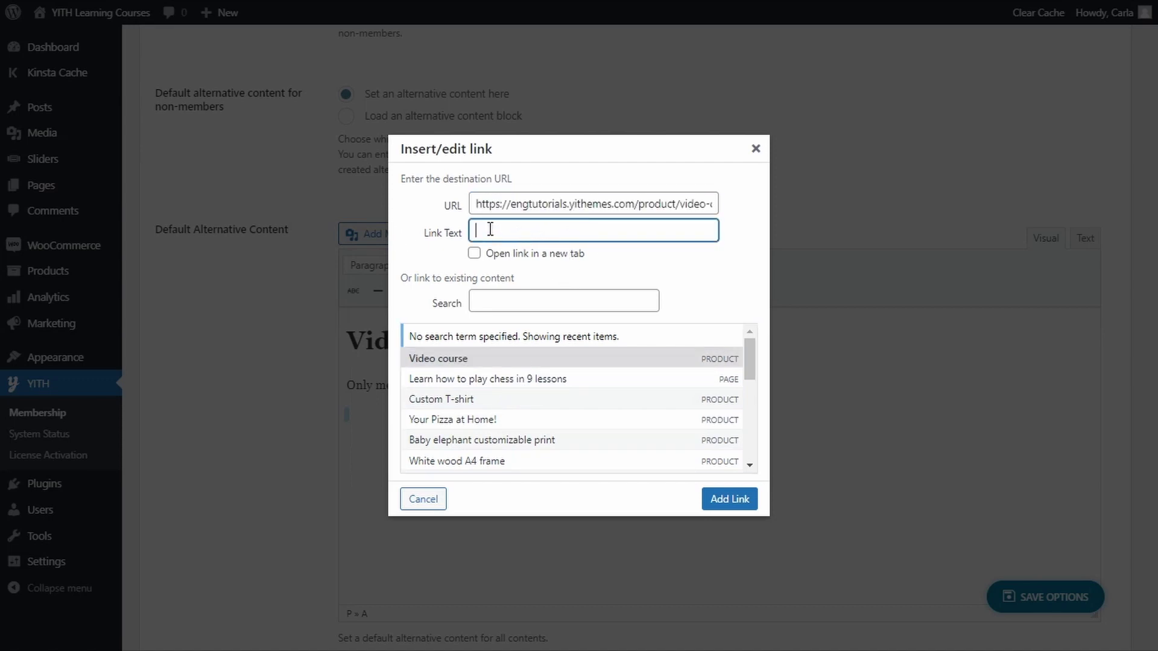
type("Purchase the video course product to see our videos.")
key("BackSpace")
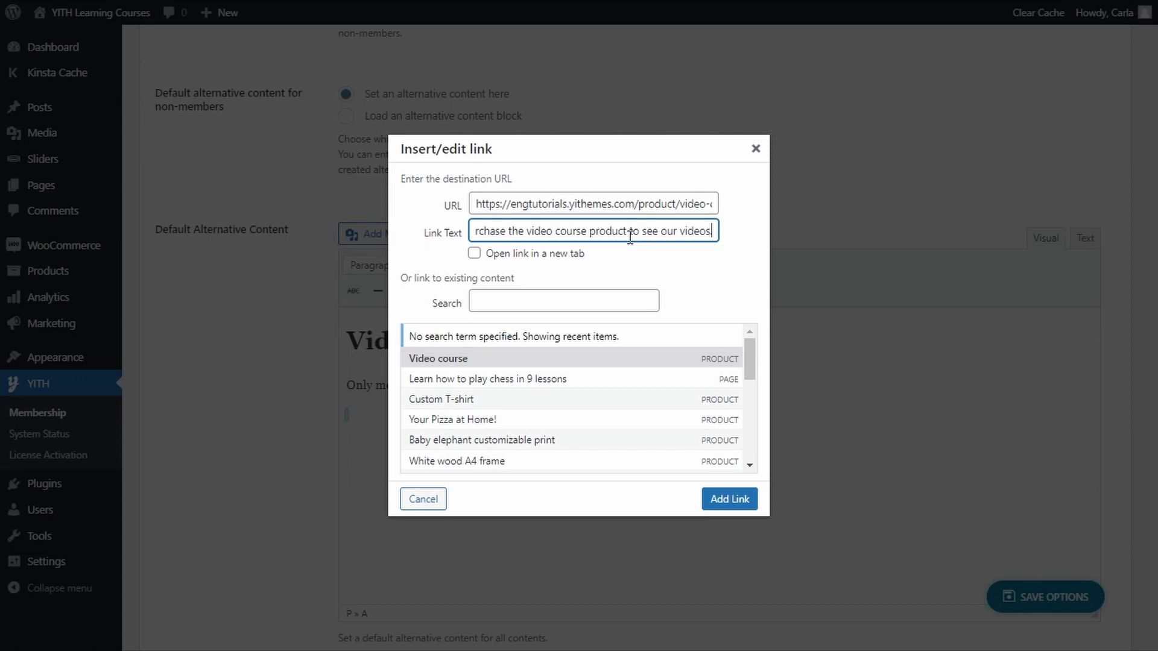
left_click(722, 505)
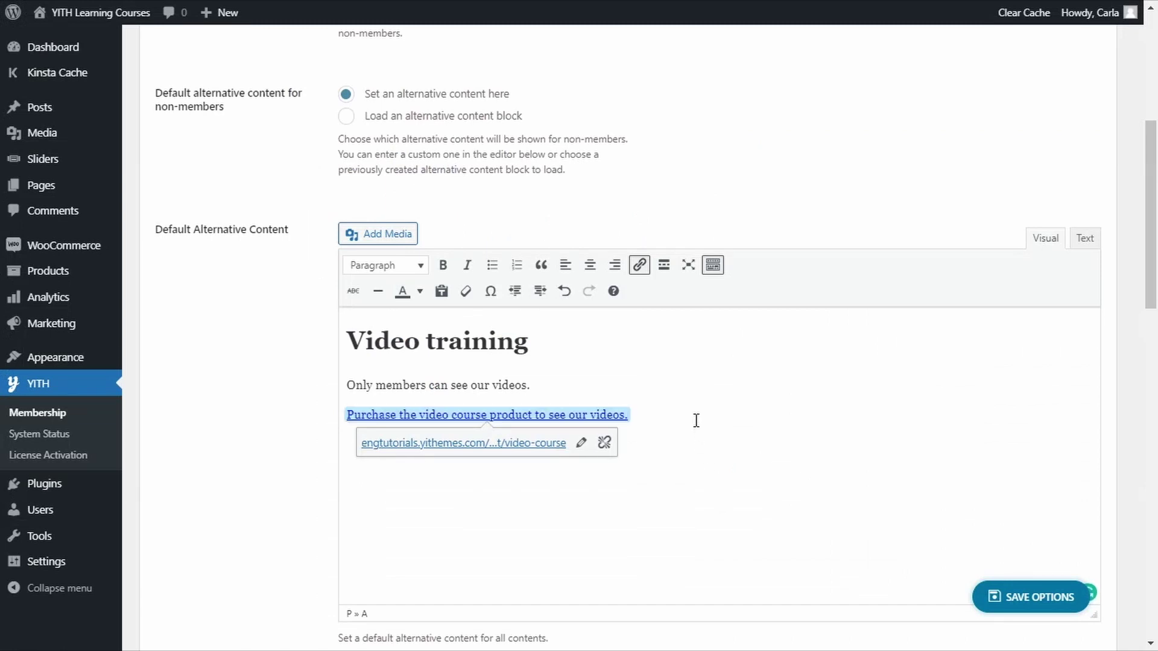
Step: Save the membership options with the new alternative content
left_click(1024, 600)
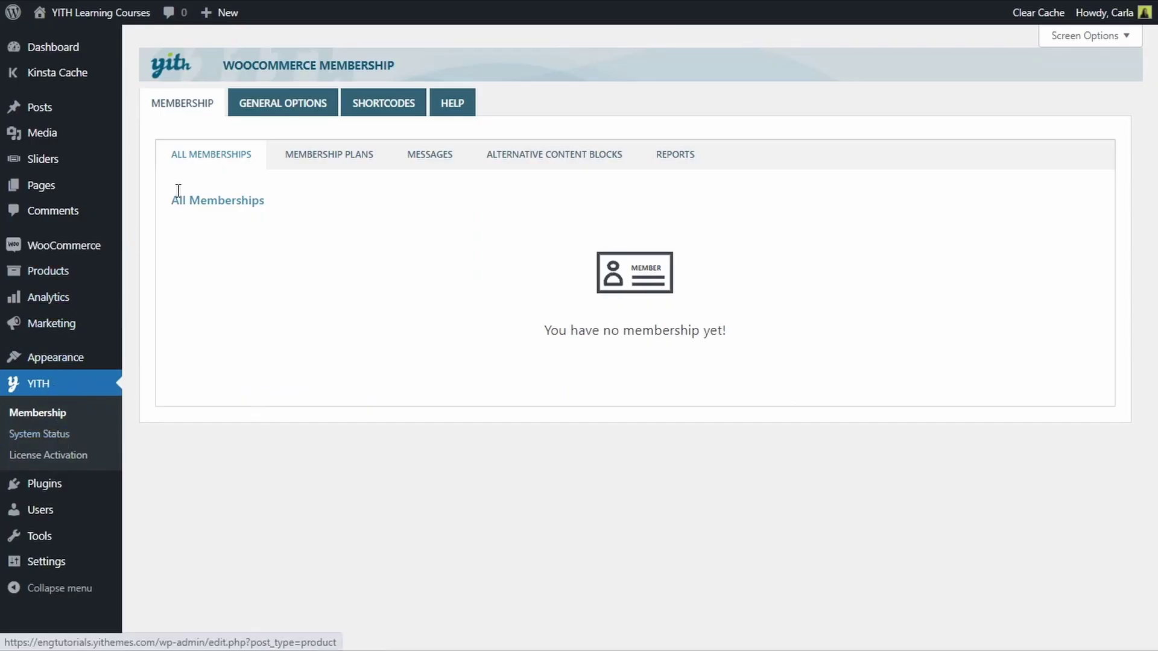
Step: Create an alternative content block titled 'Video training' containing 'Only members can see our videos.'
left_click(546, 163)
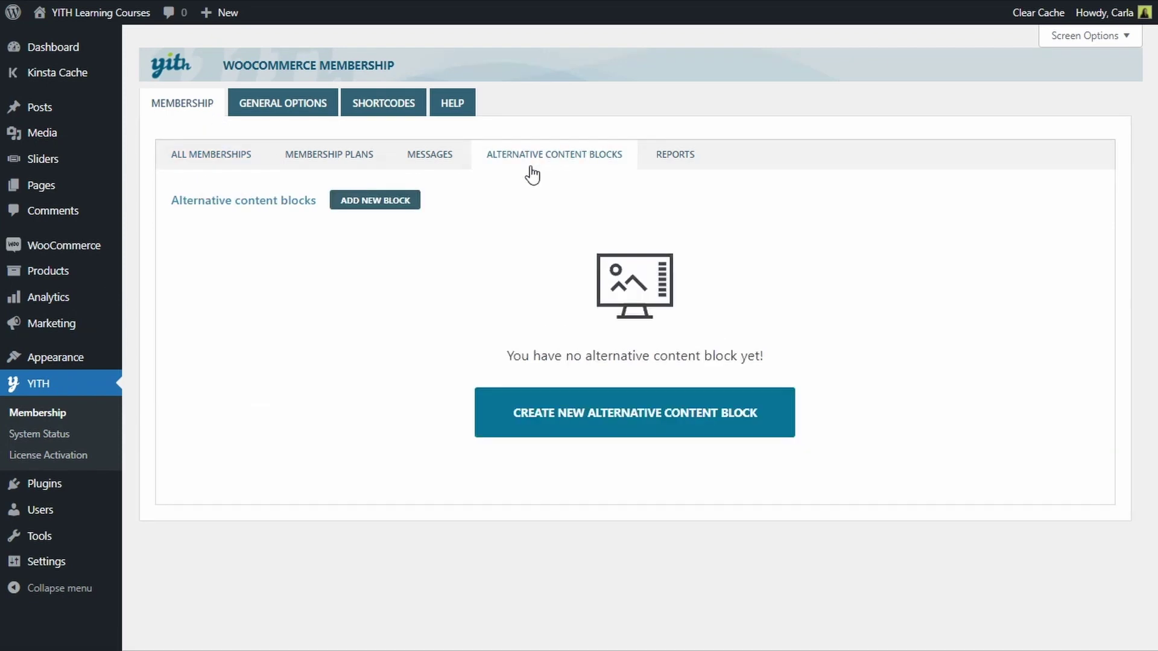
left_click(390, 203)
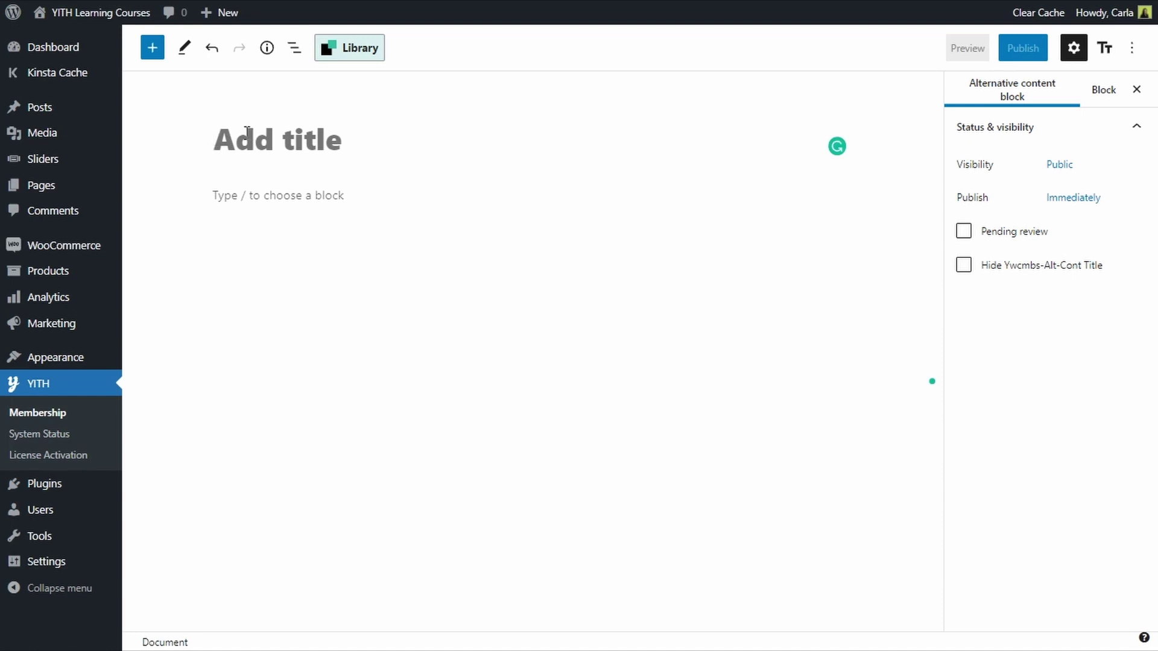
type("Video tra")
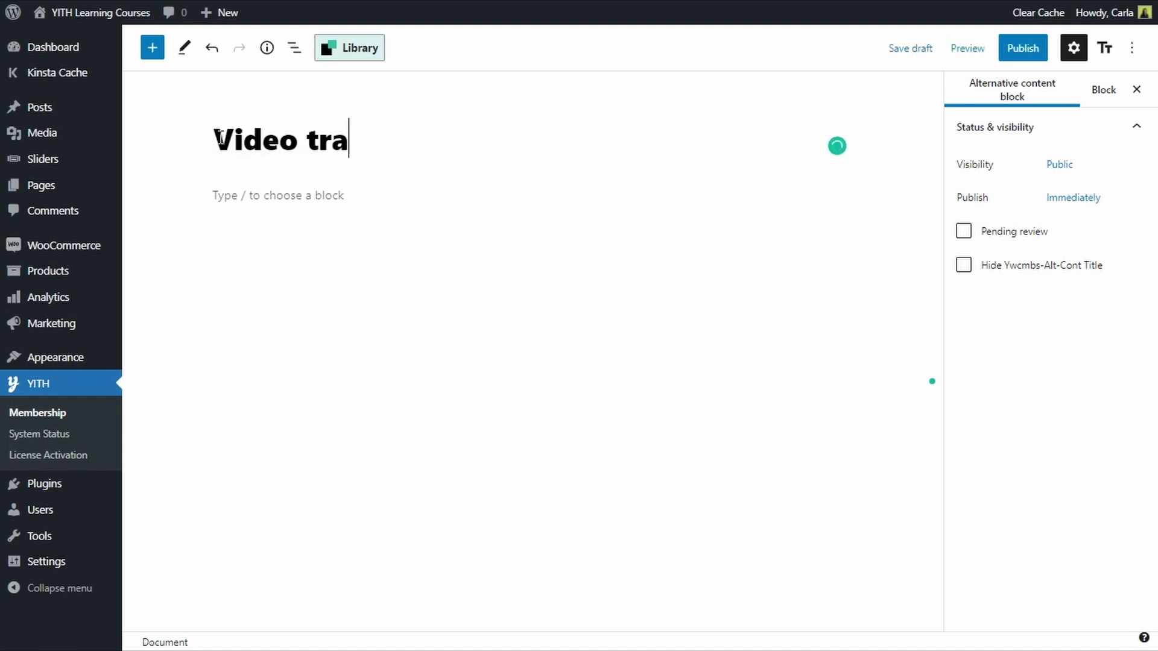
type("ining")
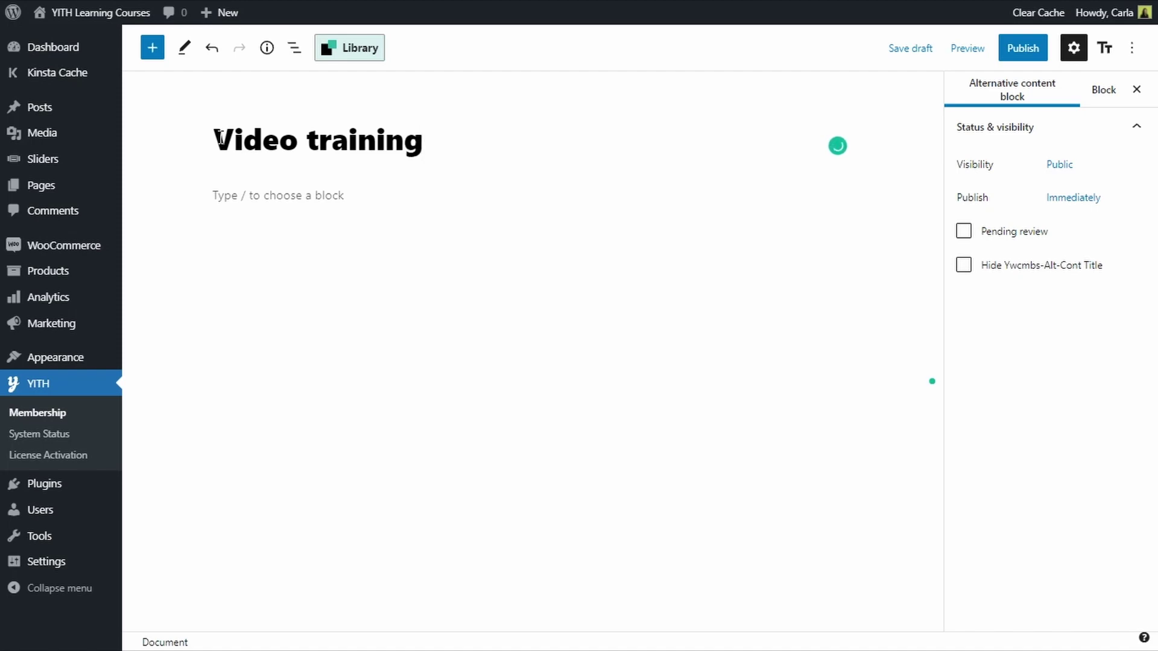
left_click(251, 195)
type("Only members can see our videos.")
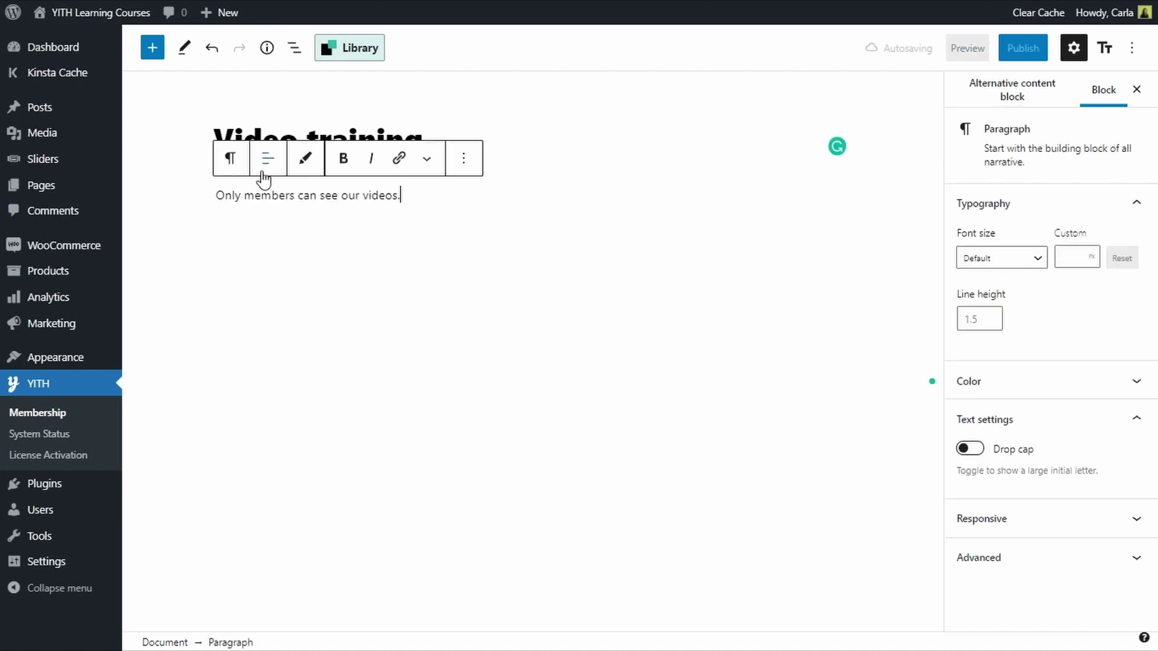
Step: Centre the notice sentence, give it an orange highlight and set its font size to Large
left_click(264, 178)
left_click(299, 235)
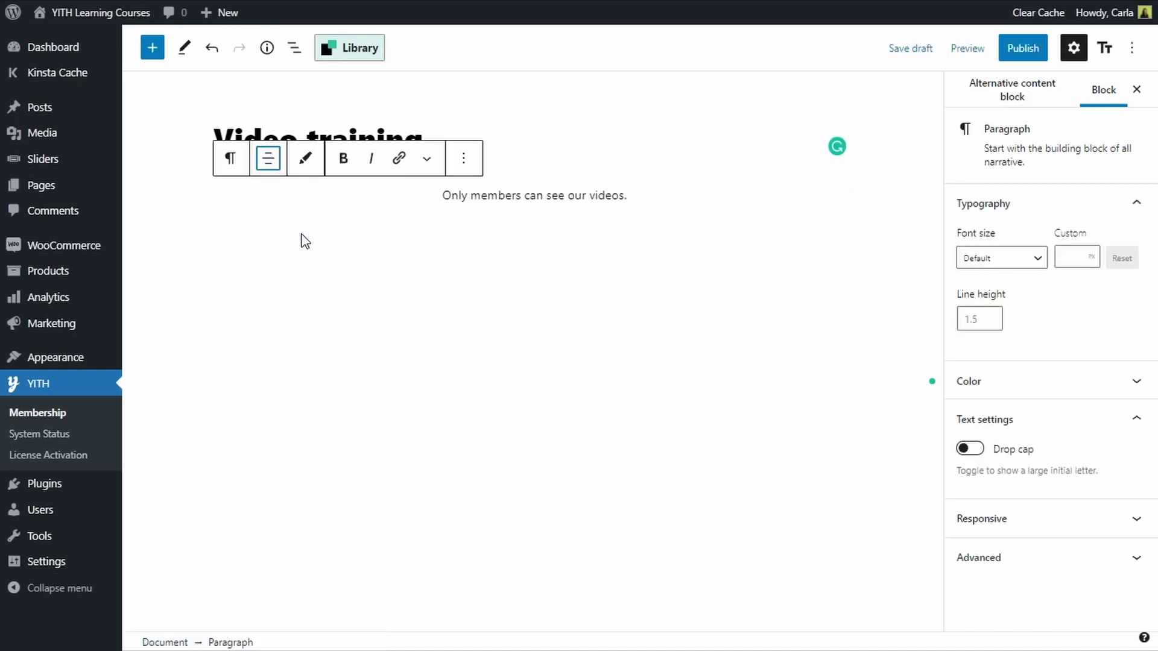
left_click(305, 158)
left_click(305, 158)
left_click_drag(633, 196, 395, 193)
left_click(305, 158)
left_click(363, 205)
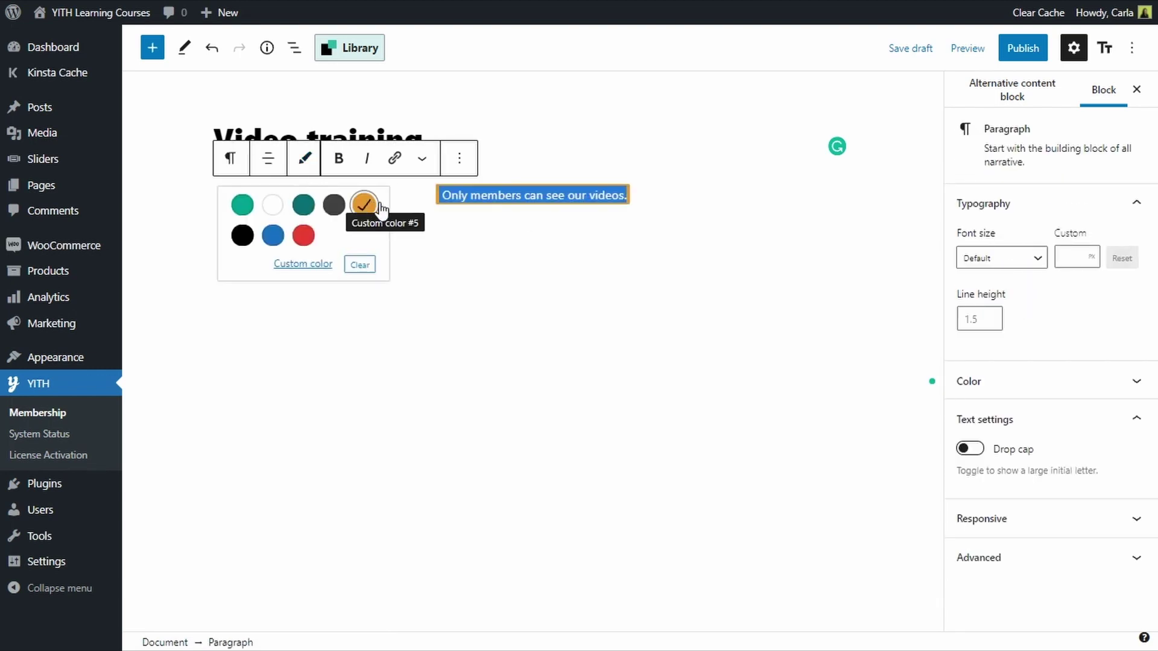
left_click(1001, 258)
left_click(998, 460)
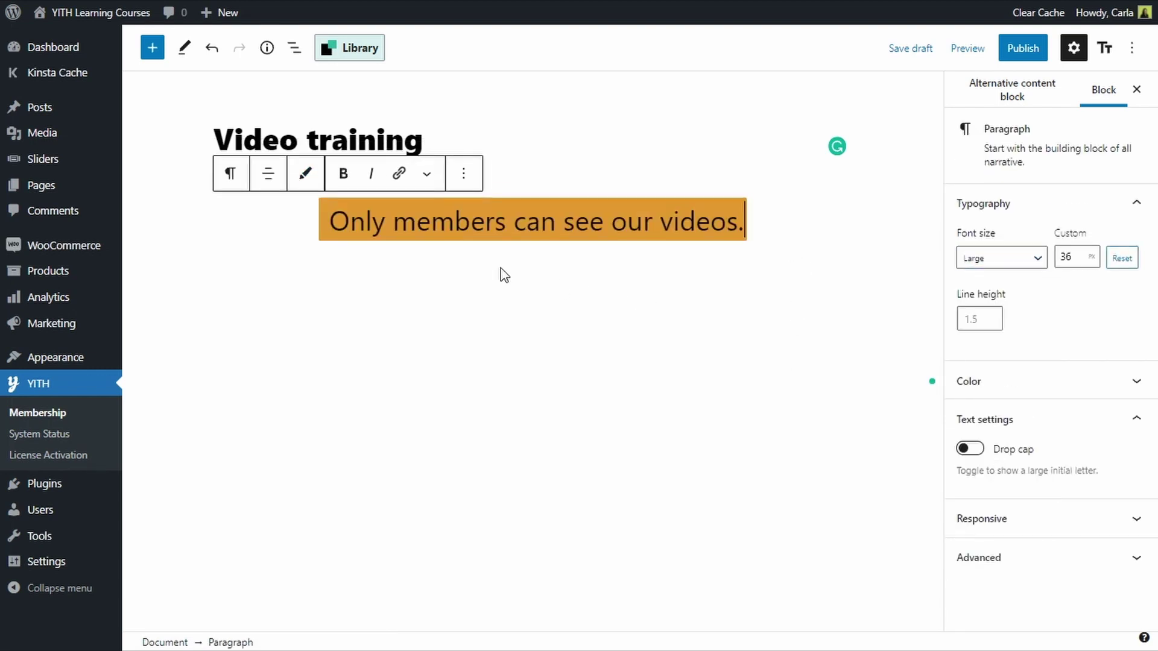
Step: Insert a Buttons block labelled 'Purchase the video course product to see our videos'
left_click(152, 50)
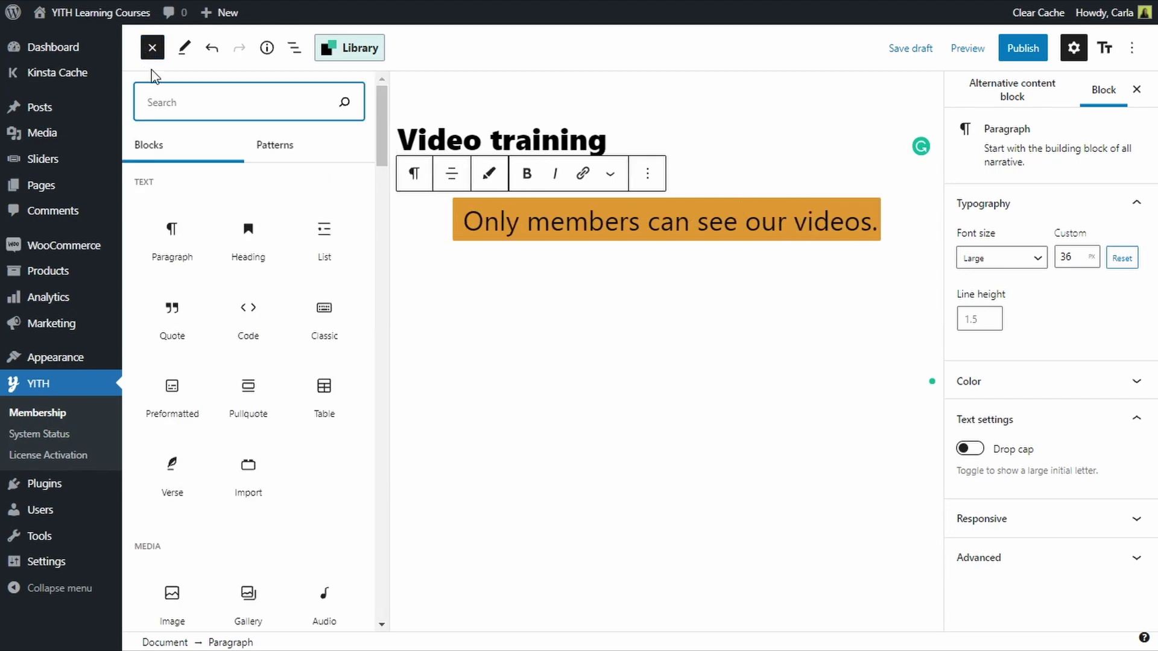
type("buttons")
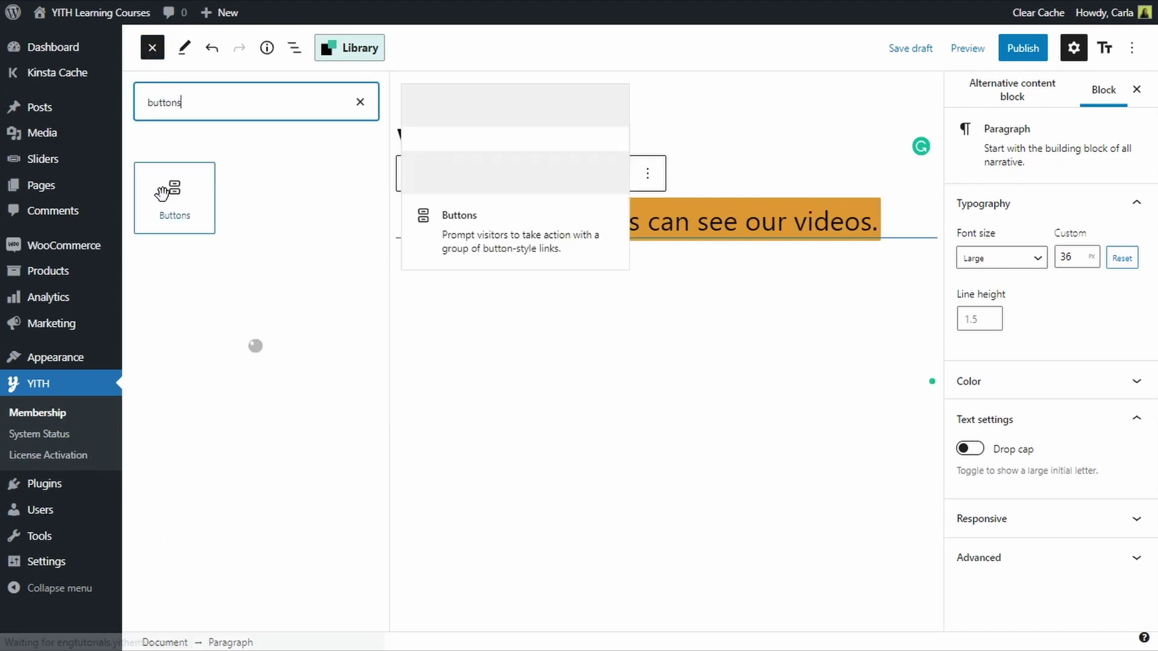
left_click(174, 193)
type("Purchase the video course product to see our videos")
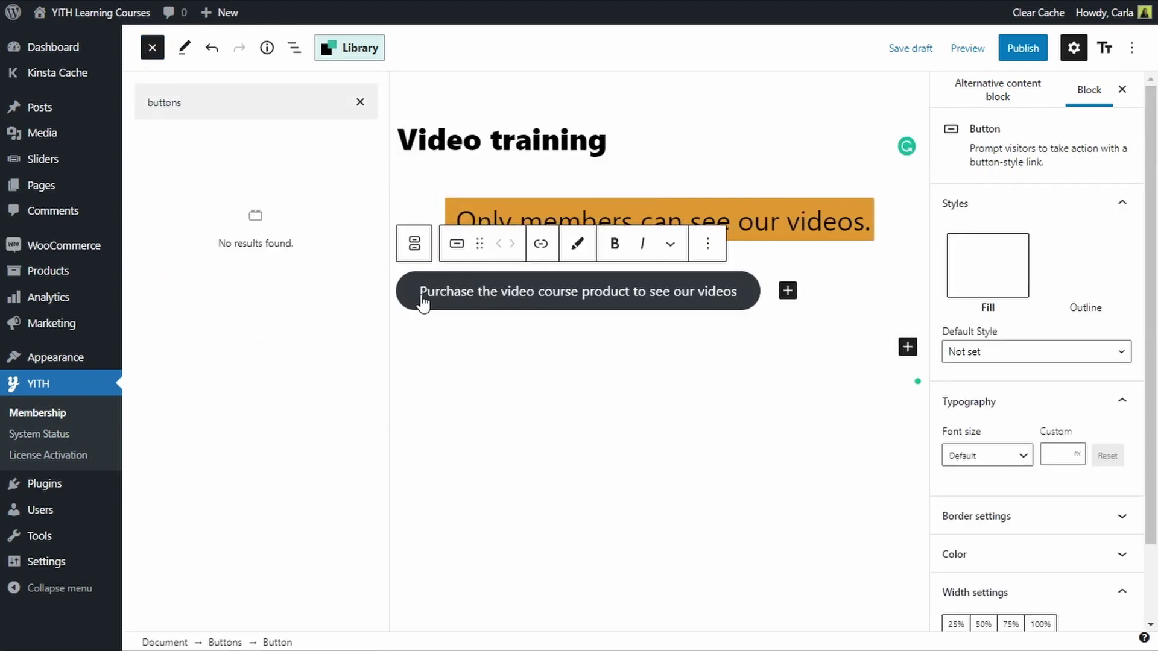
key("BackSpace")
Step: Give the button Medium font size and a green background
scroll(1007, 371, "down", 3)
left_click(1024, 375)
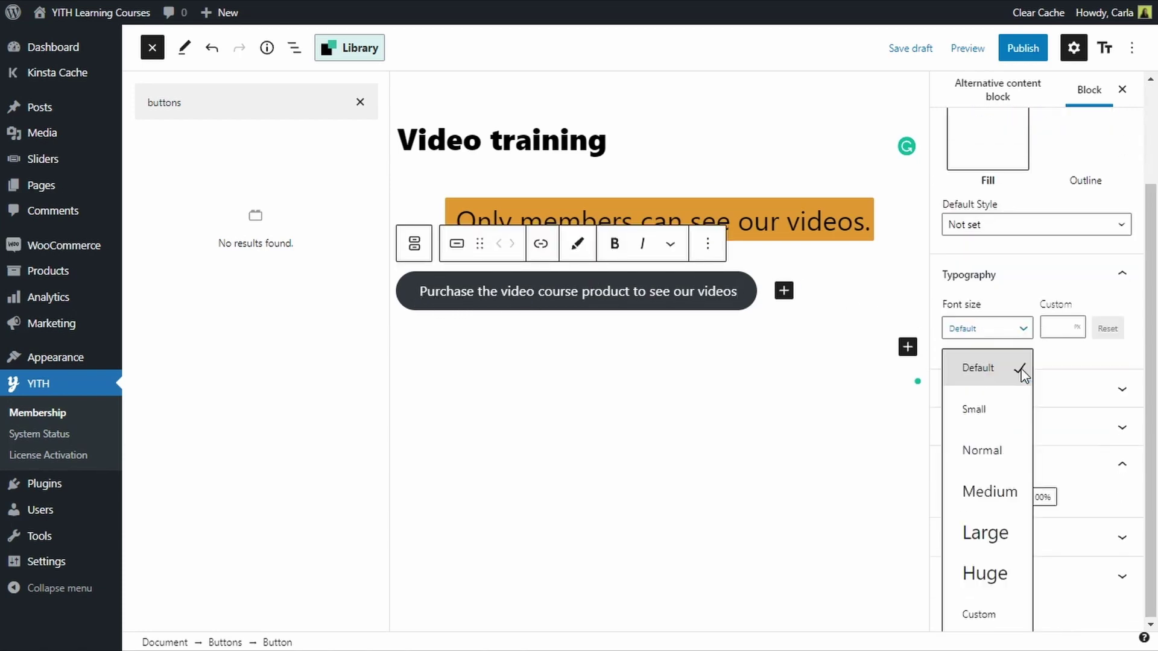
left_click(1022, 486)
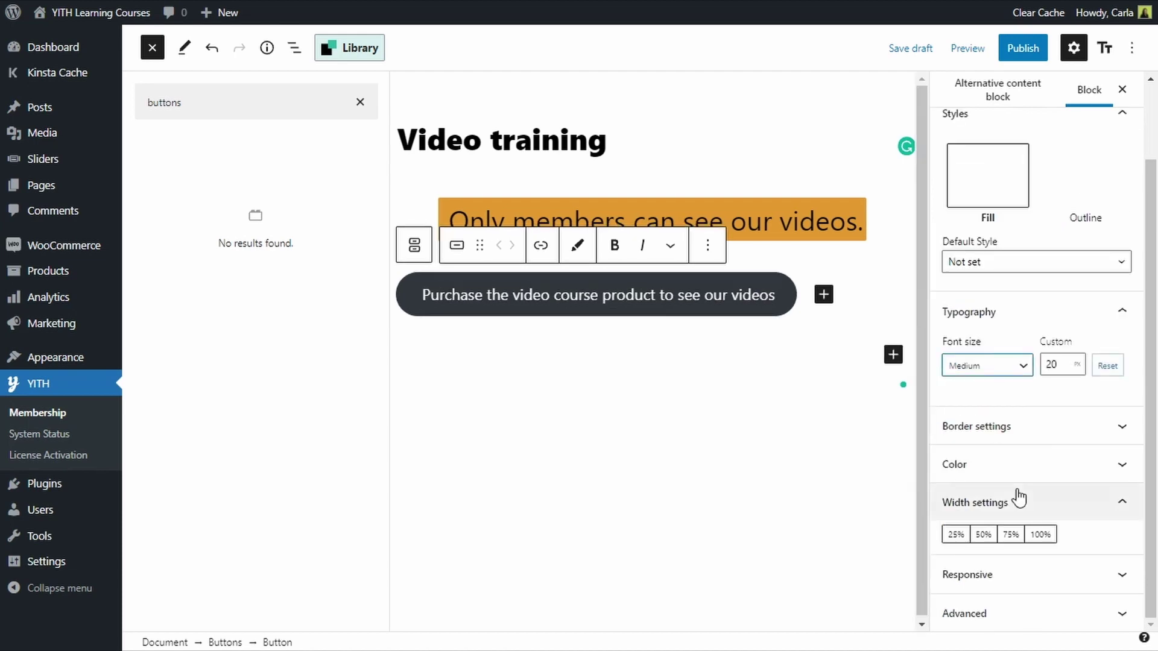
left_click(1122, 466)
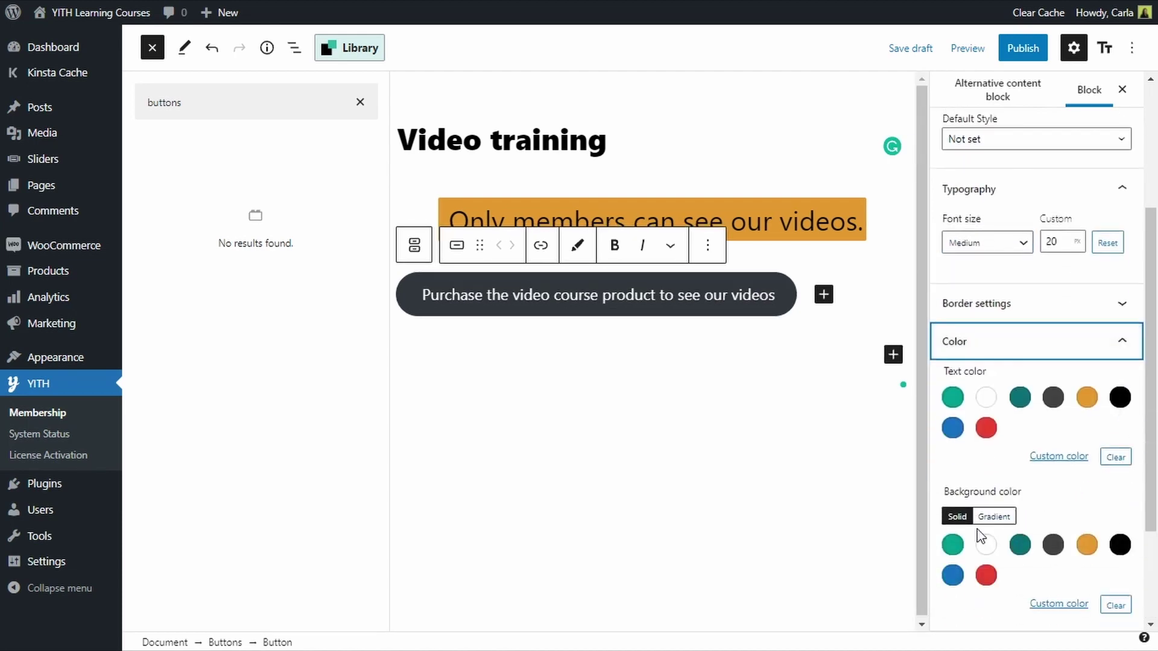
left_click(952, 546)
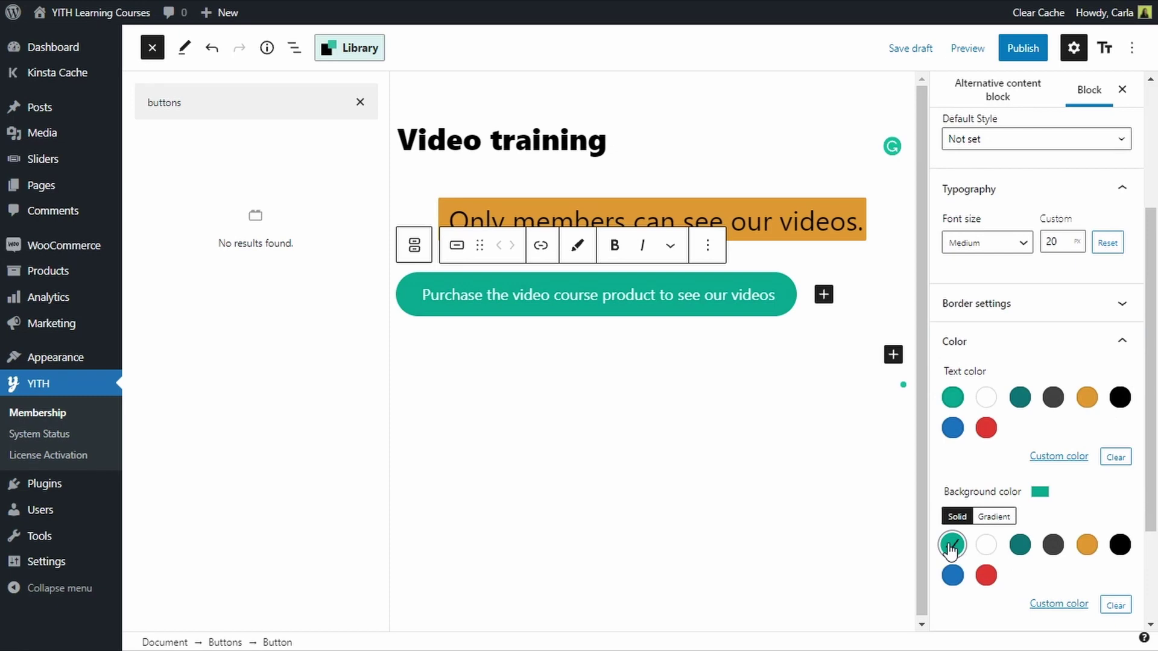
Step: Link the button to the Video course product and close the block library
left_click(540, 246)
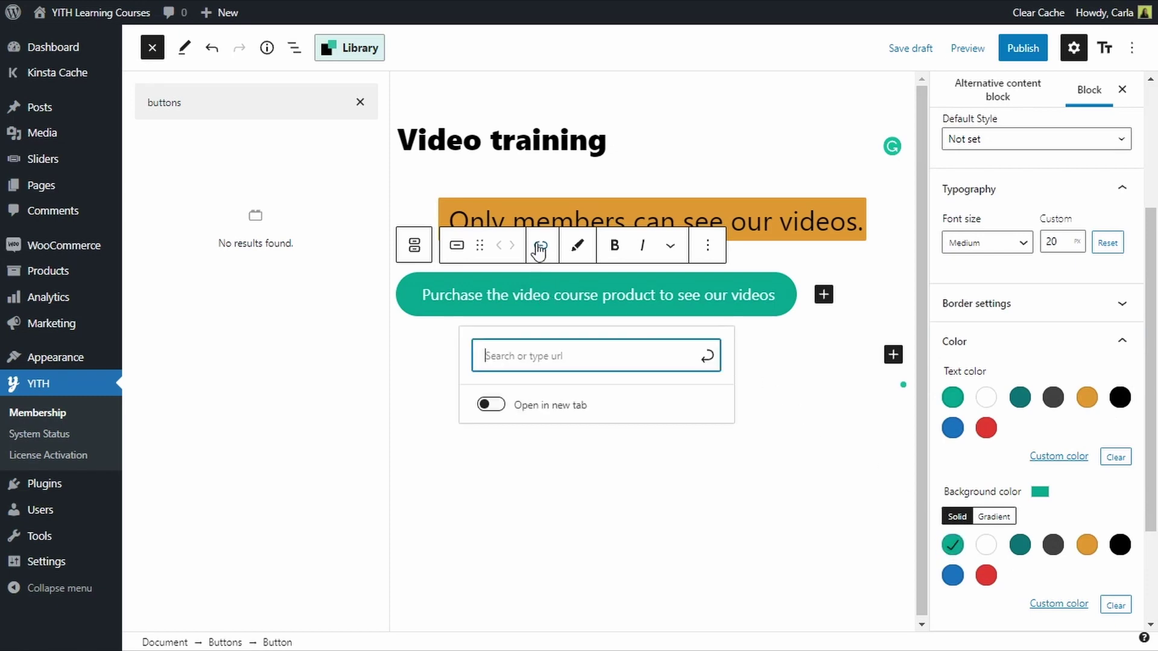
type("video")
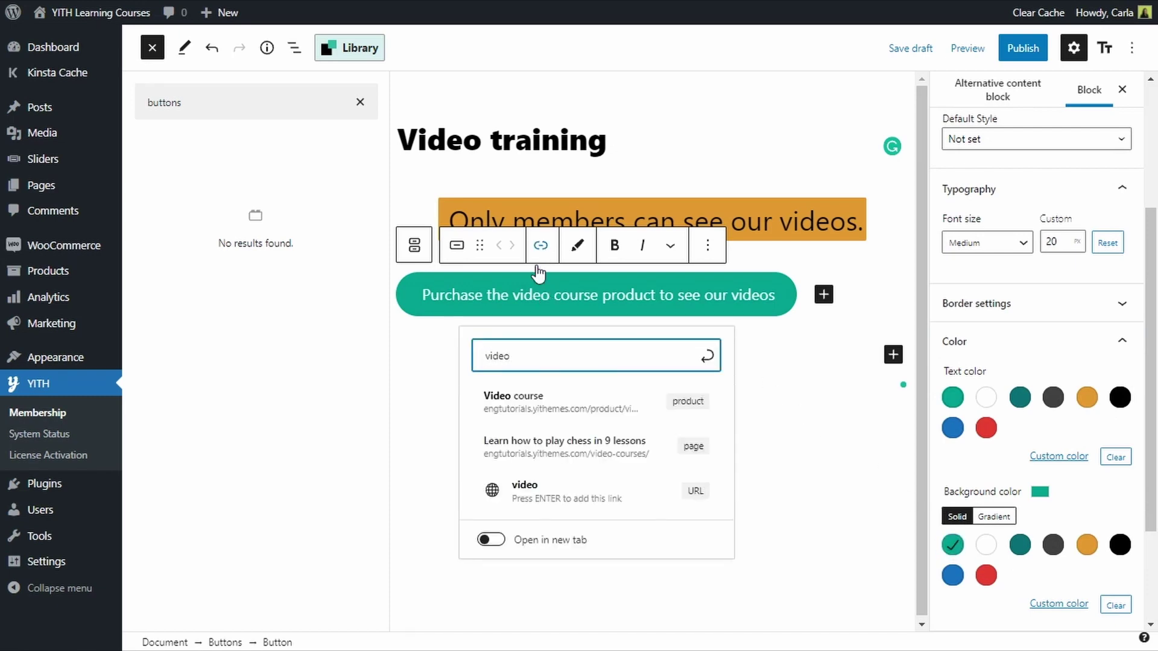
left_click(548, 405)
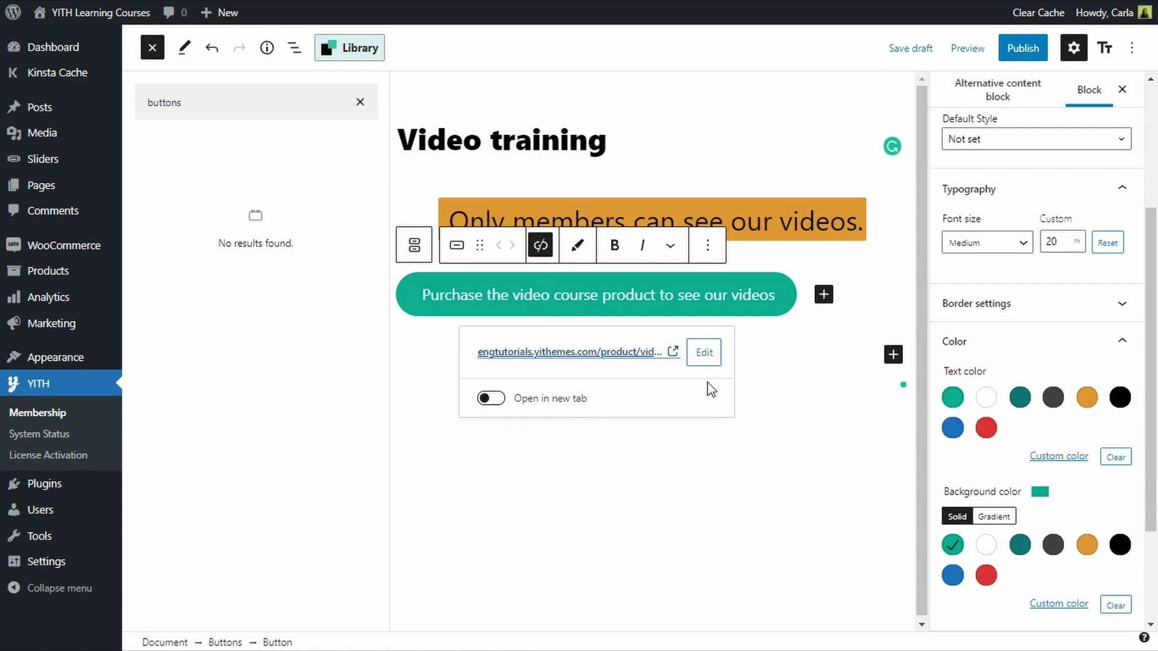
left_click(786, 380)
left_click(360, 102)
key("Escape")
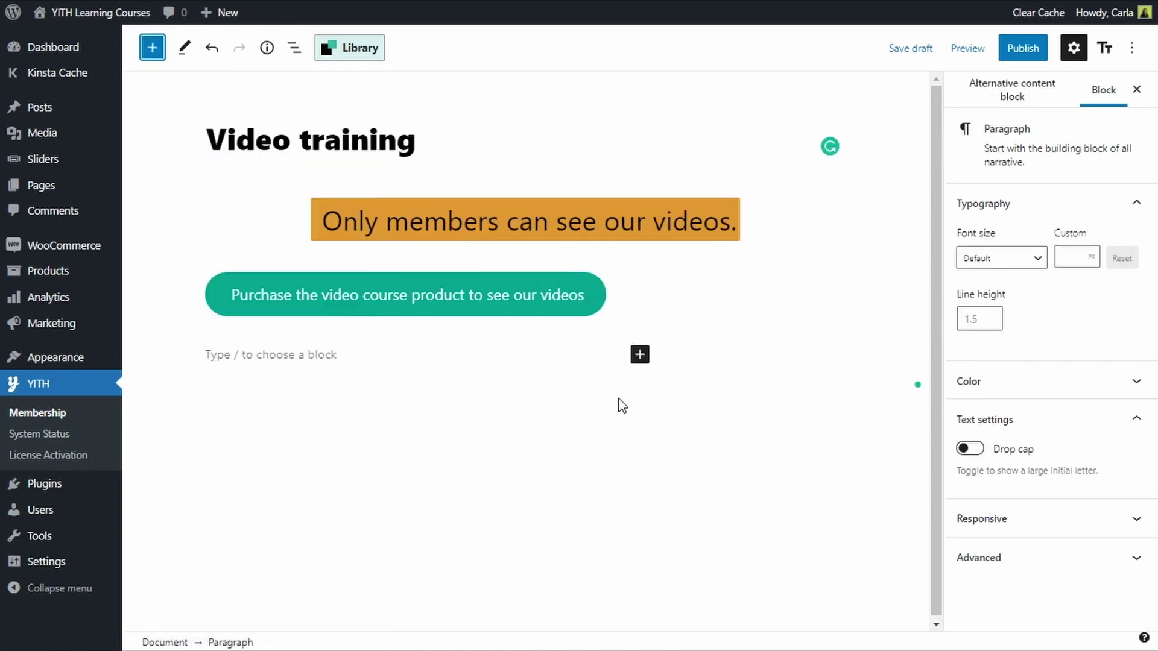
Step: Publish the Video training alternative content block and leave the editor
left_click(1022, 48)
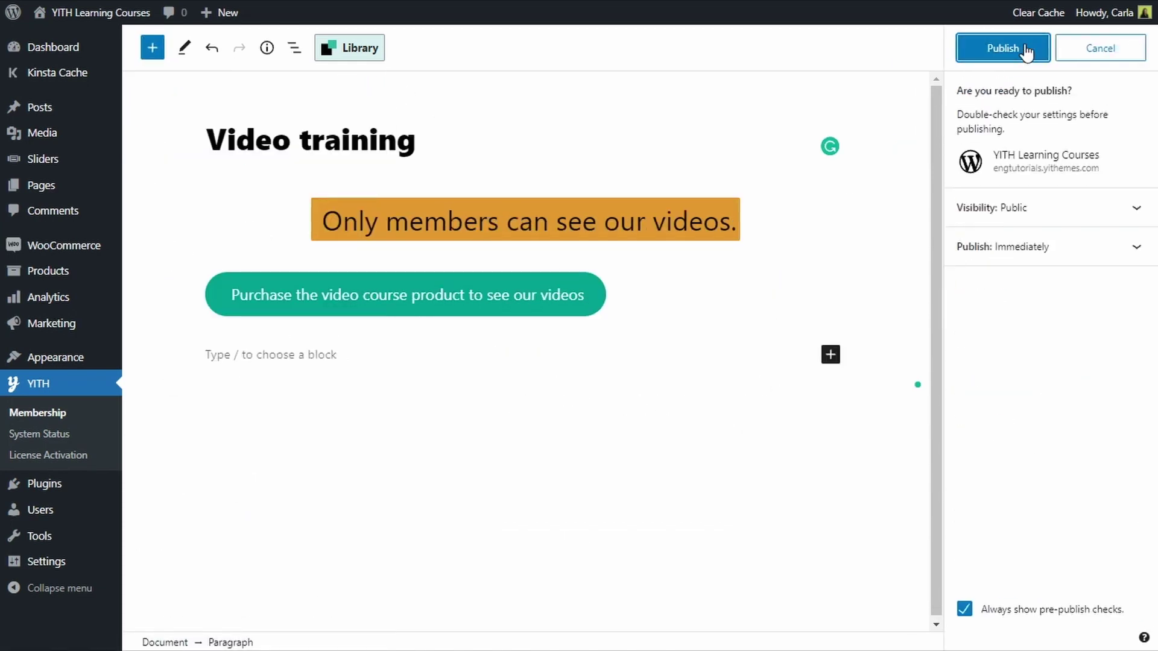
left_click(1025, 50)
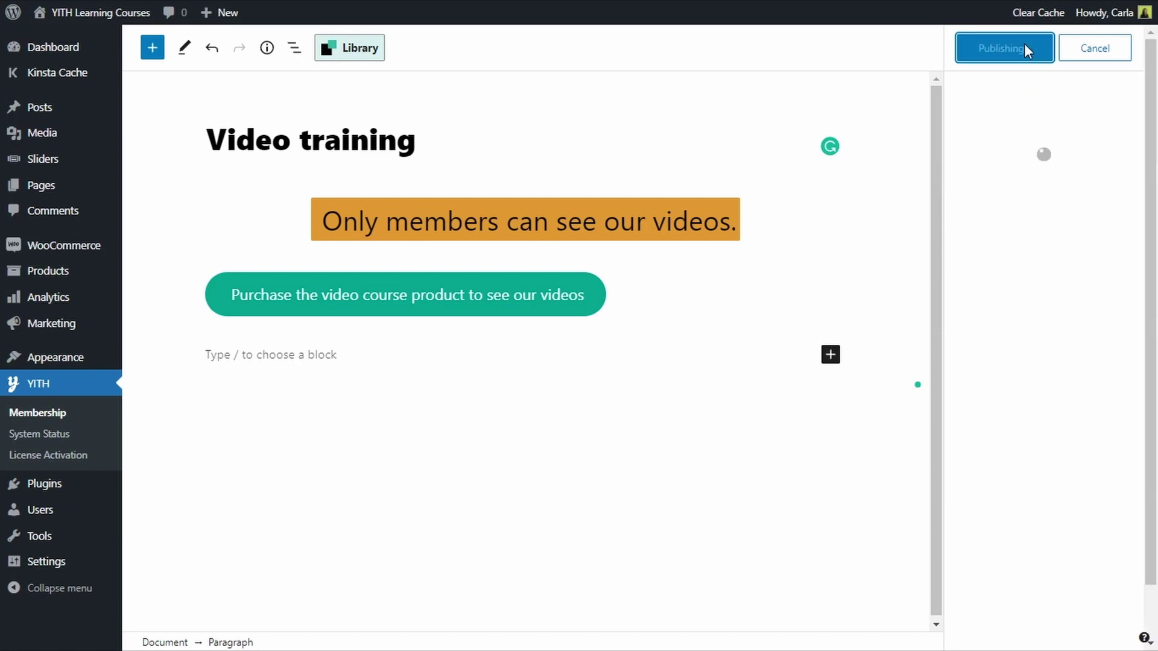
left_click(31, 388)
left_click(661, 88)
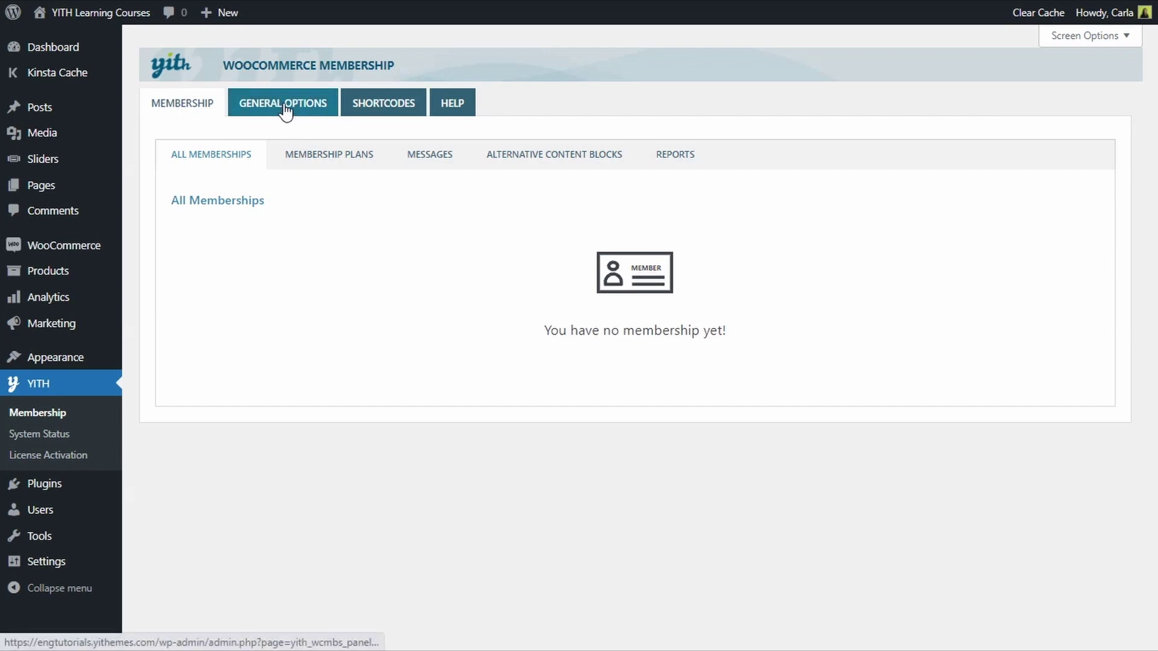
Step: In Membership General Options, load the Video training block as default alternative content and save
left_click(286, 111)
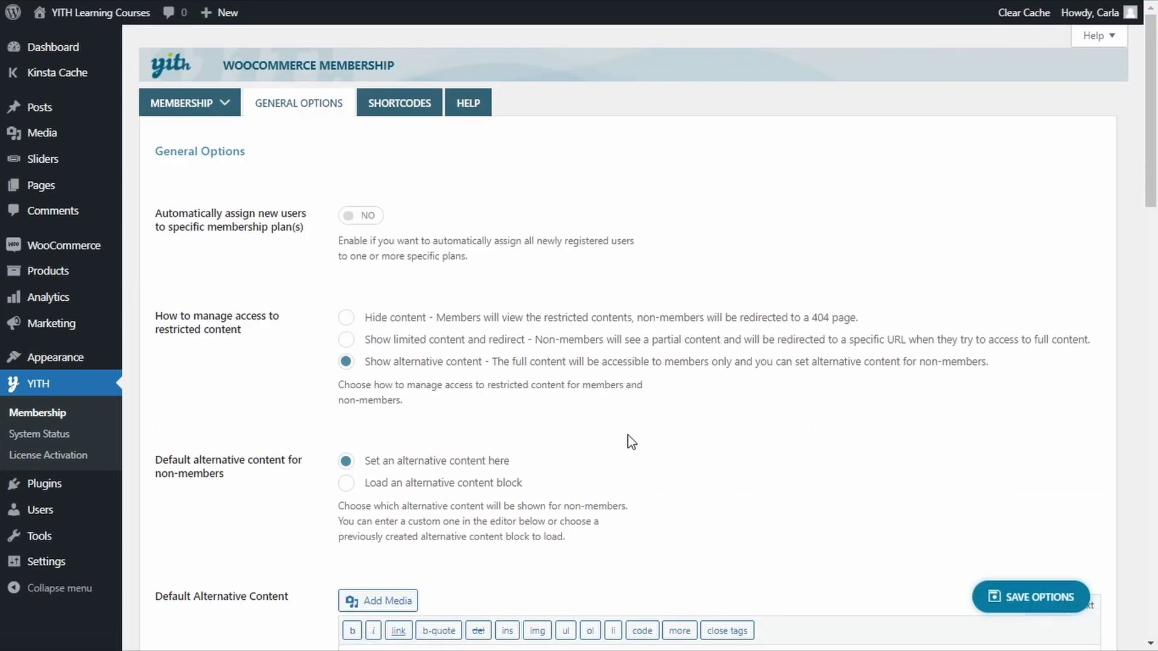
scroll(629, 441, "down", 2)
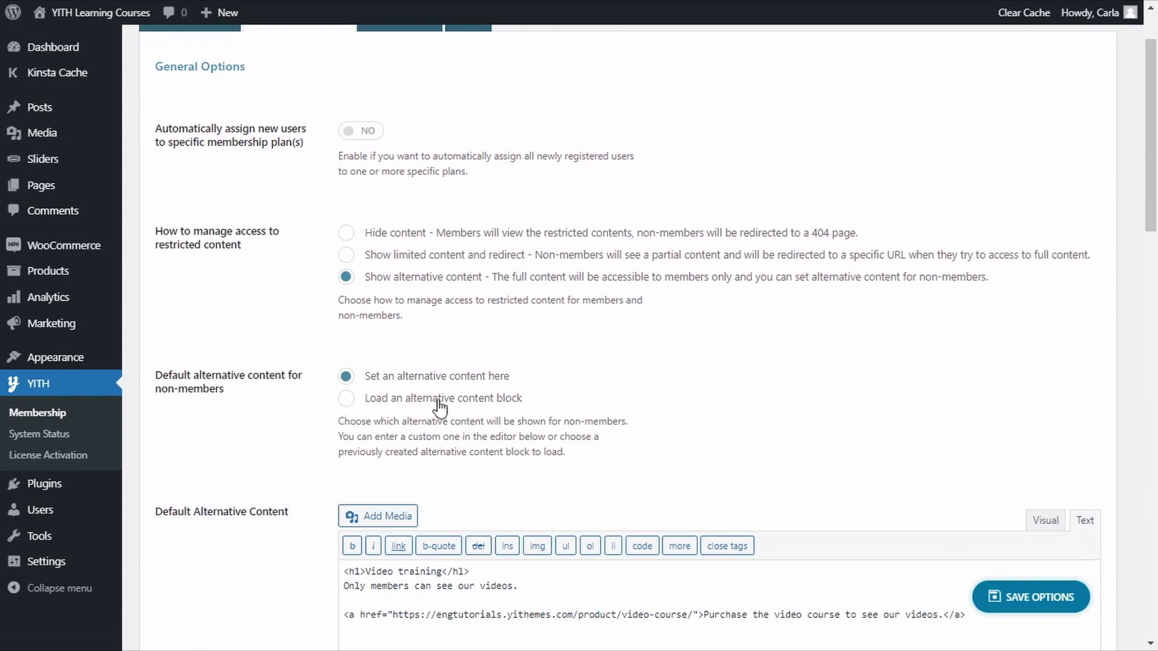
left_click(358, 403)
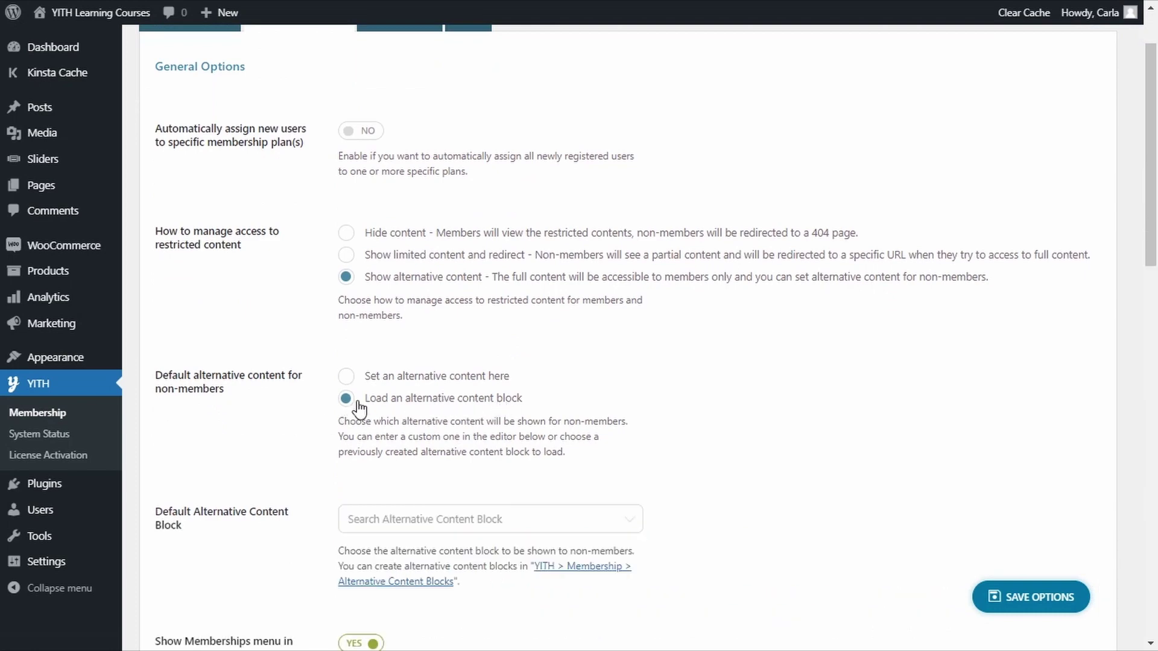
scroll(701, 427, "down", 3)
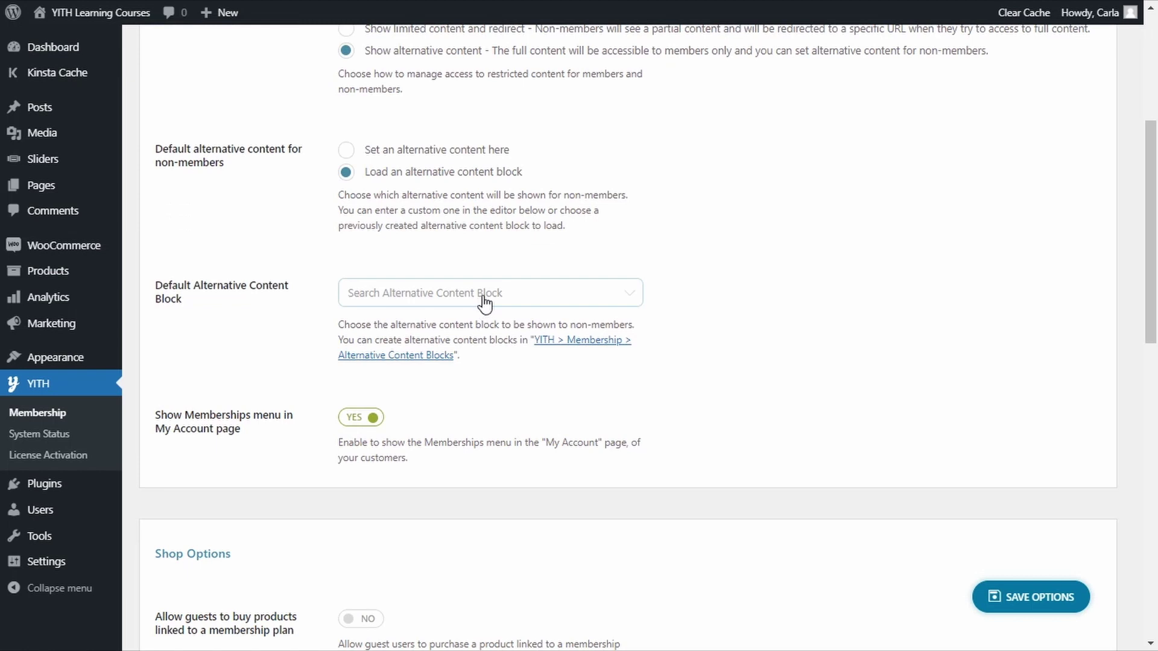
left_click(484, 299)
type("video")
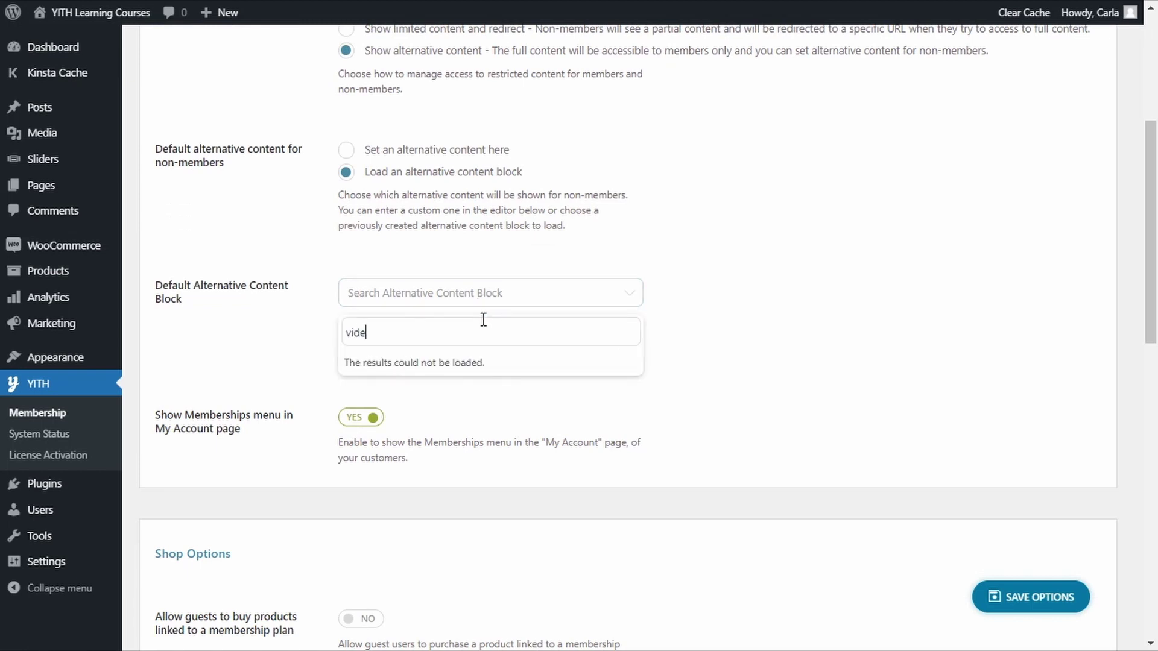
left_click(447, 364)
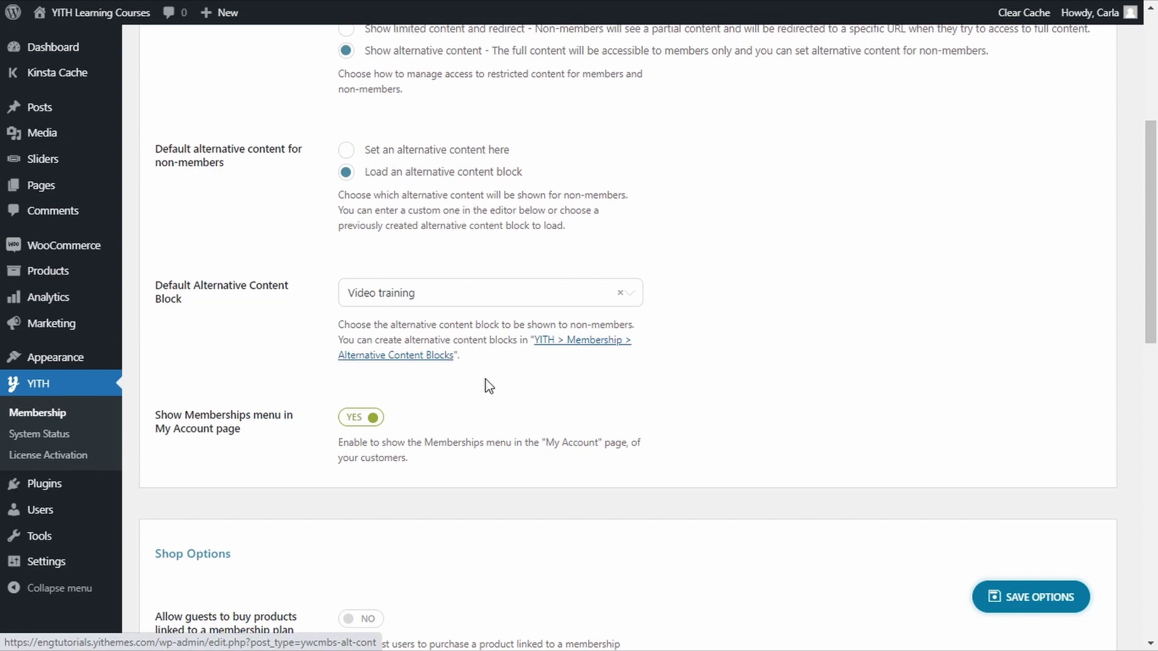
left_click(1051, 599)
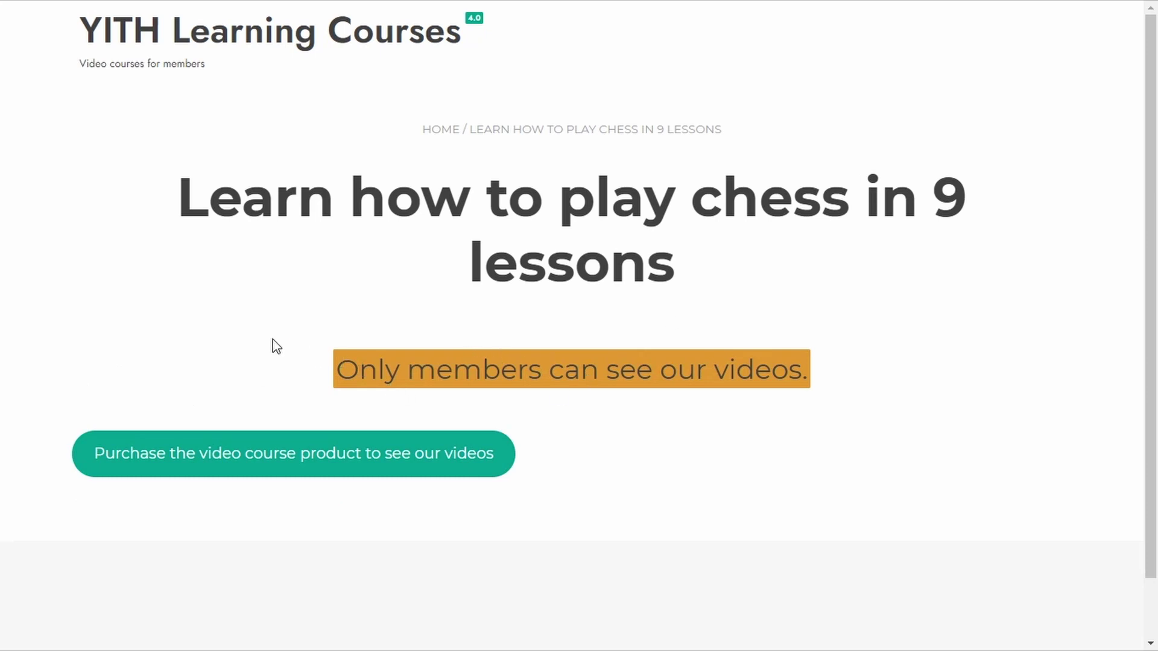
Step: Scroll the chess lessons page to check the orange notice and green purchase button
scroll(679, 460, "down", 2)
scroll(752, 463, "up", 2)
Step: Follow the green purchase button to the $199.99 Video course product page
left_click(339, 483)
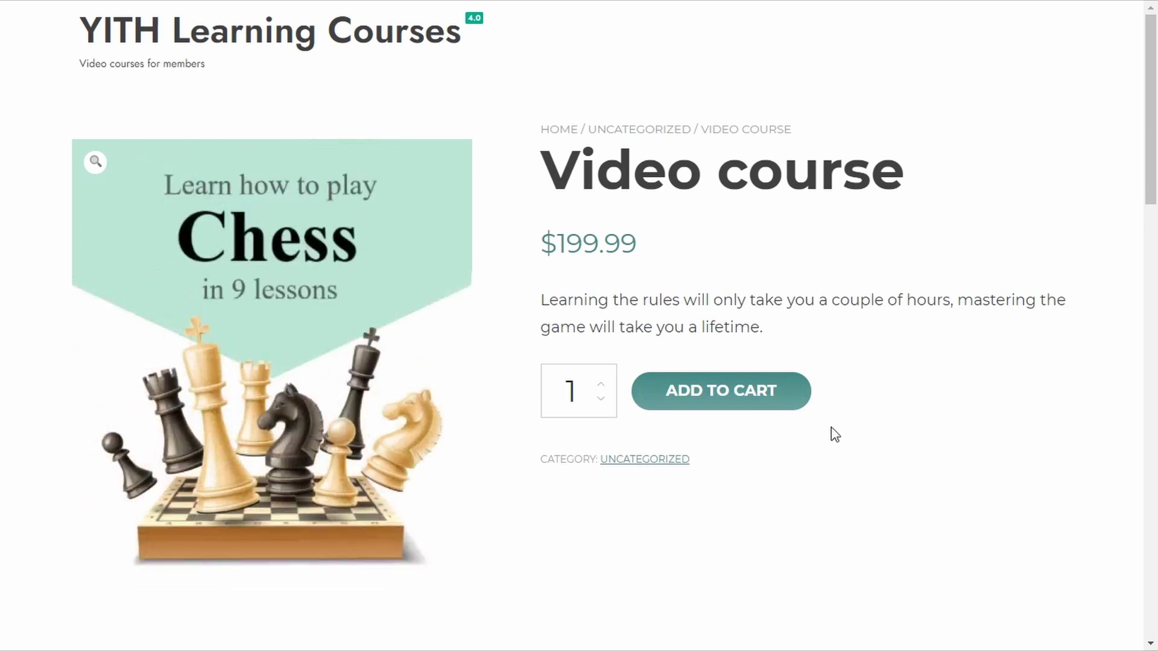
mouse_move(628, 6)
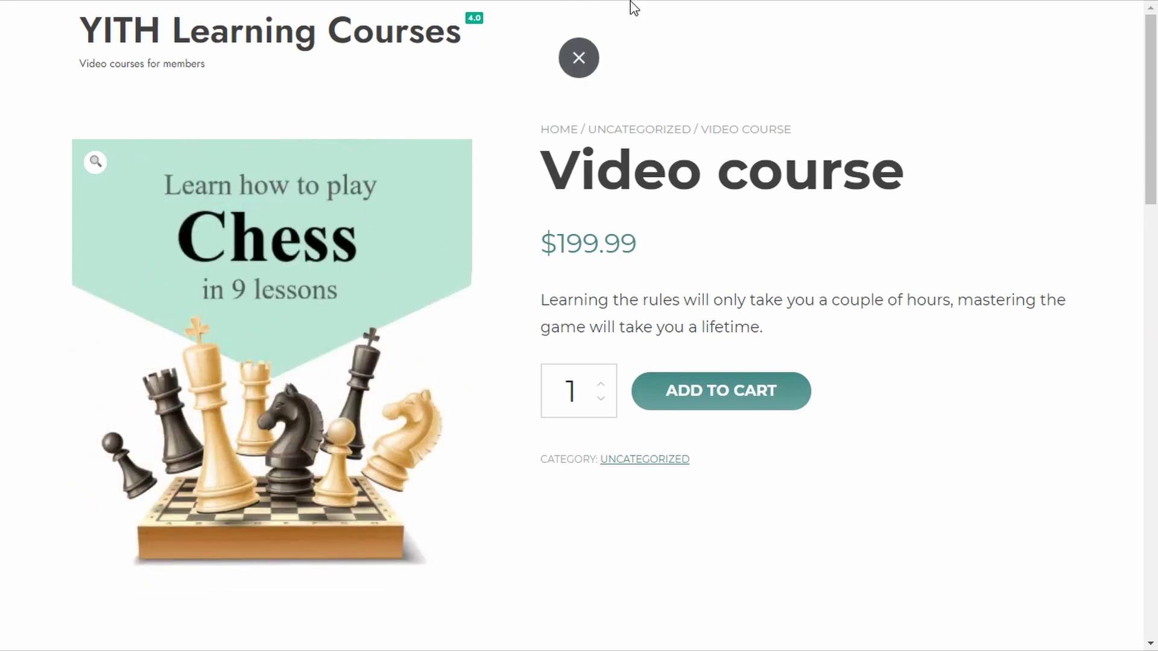